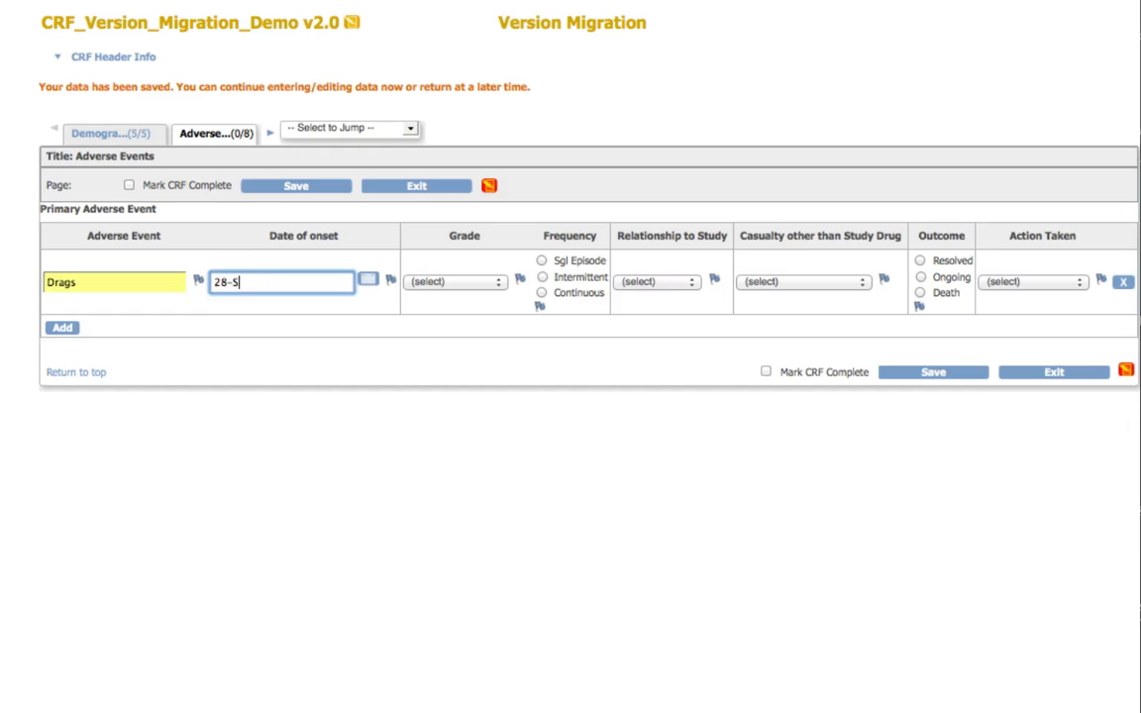
Step: Add a second adverse event "Drags" with onset 28-Sep-1991, Severe, Continuous, Not Related, casualty Other, outcome Death and no action taken
left_click(541, 293)
left_click(63, 327)
type("Drags")
key("Tab")
type("28-Sep-1991")
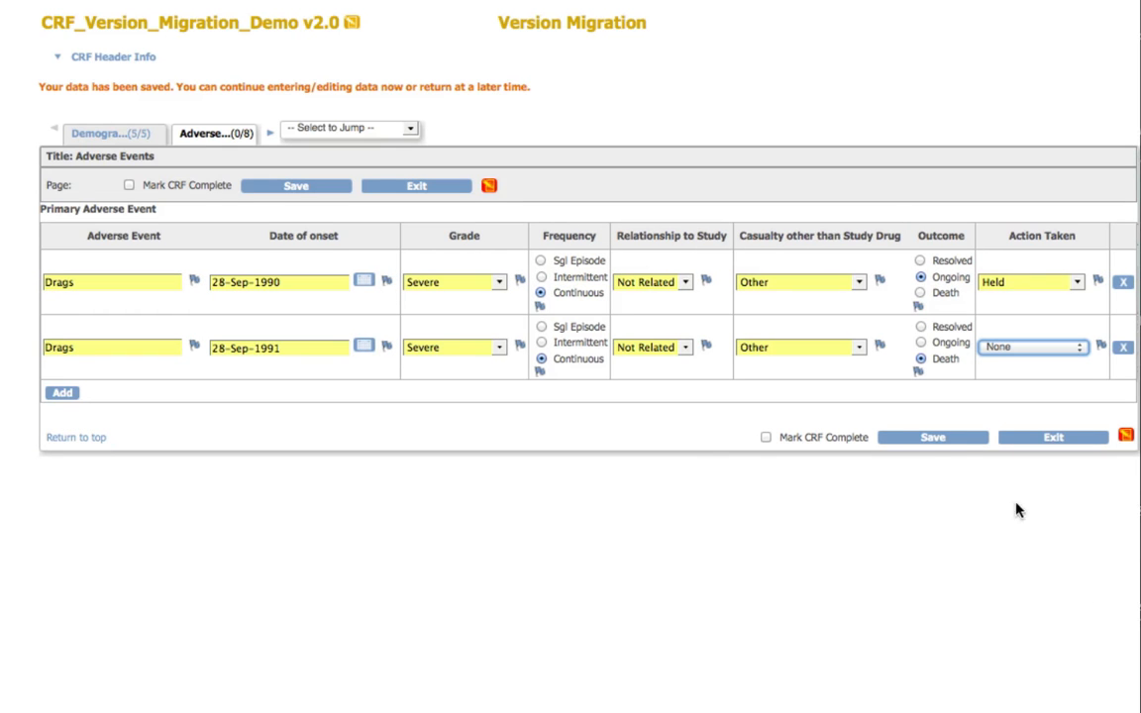
Step: Save and exit the adverse events form, and start reassigning CRF_Version_Migration_Demo to a new version
left_click(935, 440)
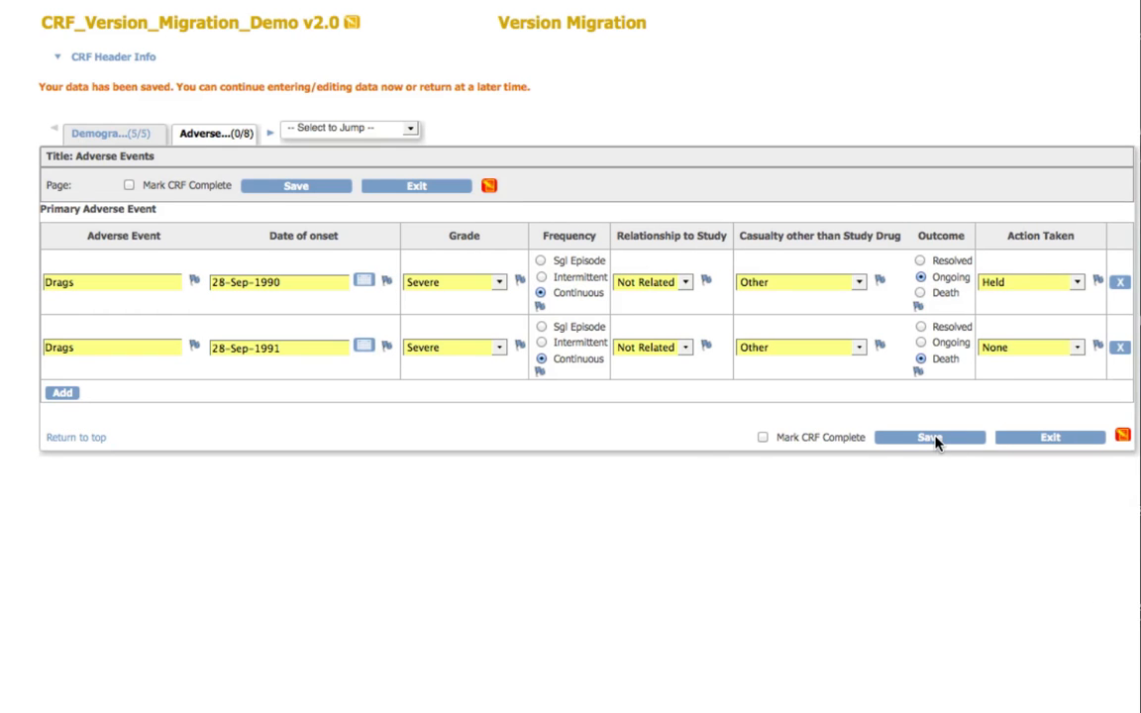
left_click(1049, 437)
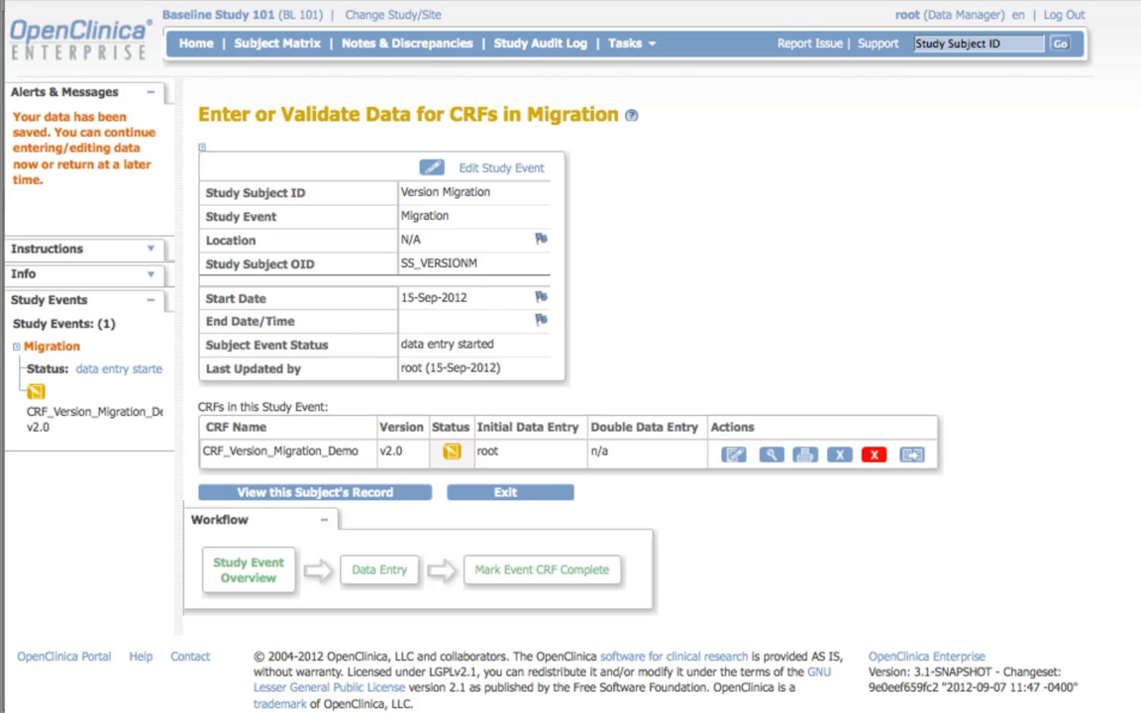
left_click(909, 461)
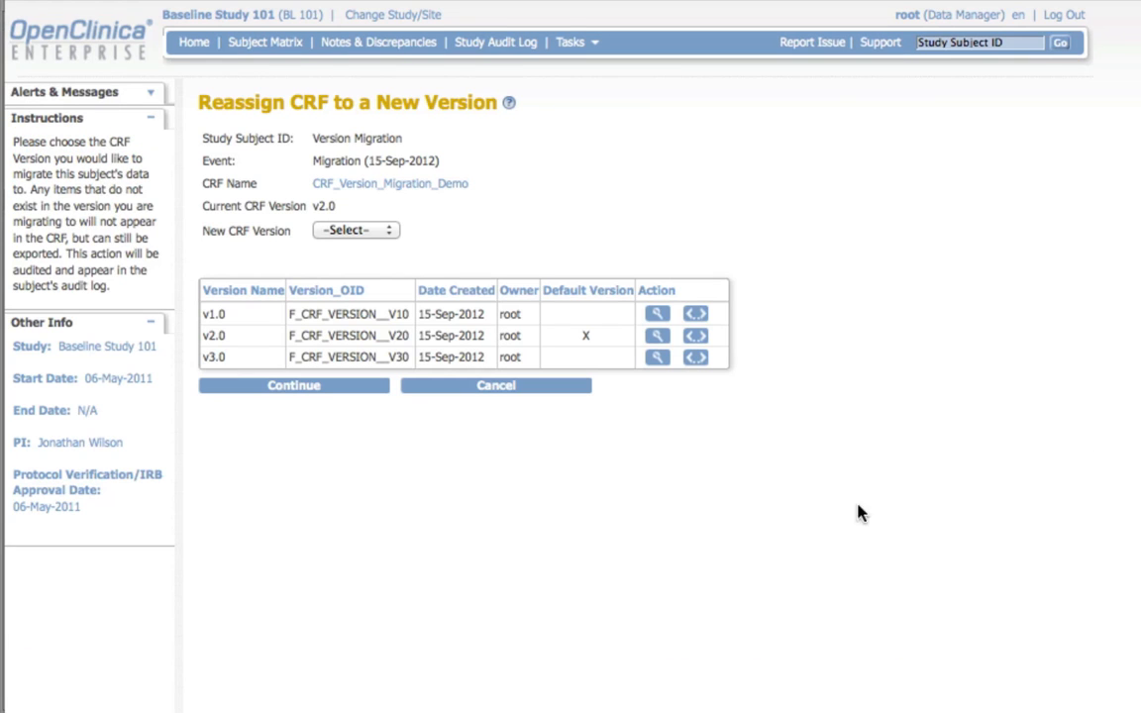
Step: Examine the sections, groups and items in the version details of CRF versions v1.0, v2.0 and v3.0
left_click(695, 315)
scroll(666, 287, "down", 3)
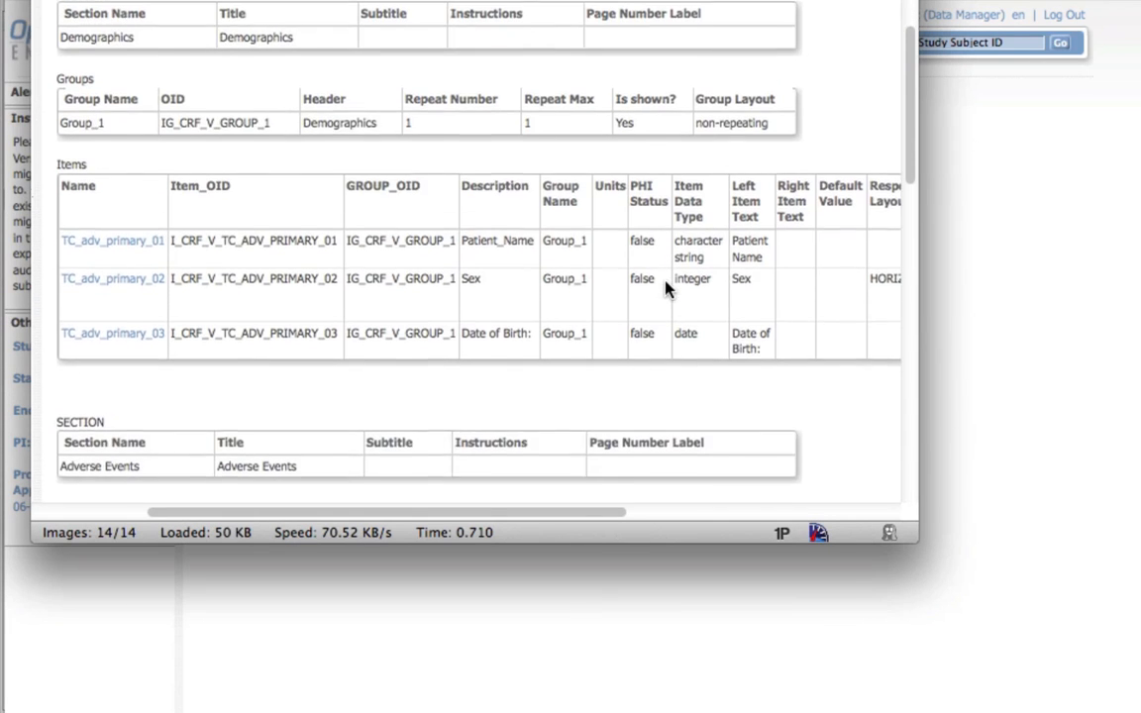
scroll(665, 288, "down", 6)
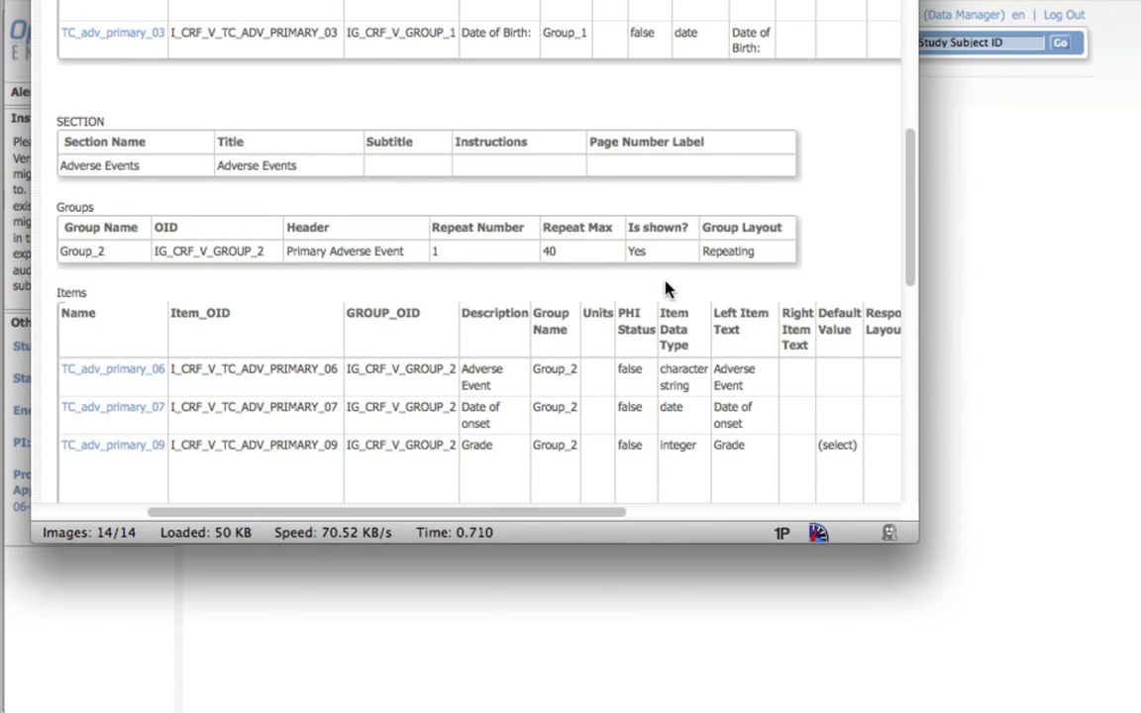
key("super+w")
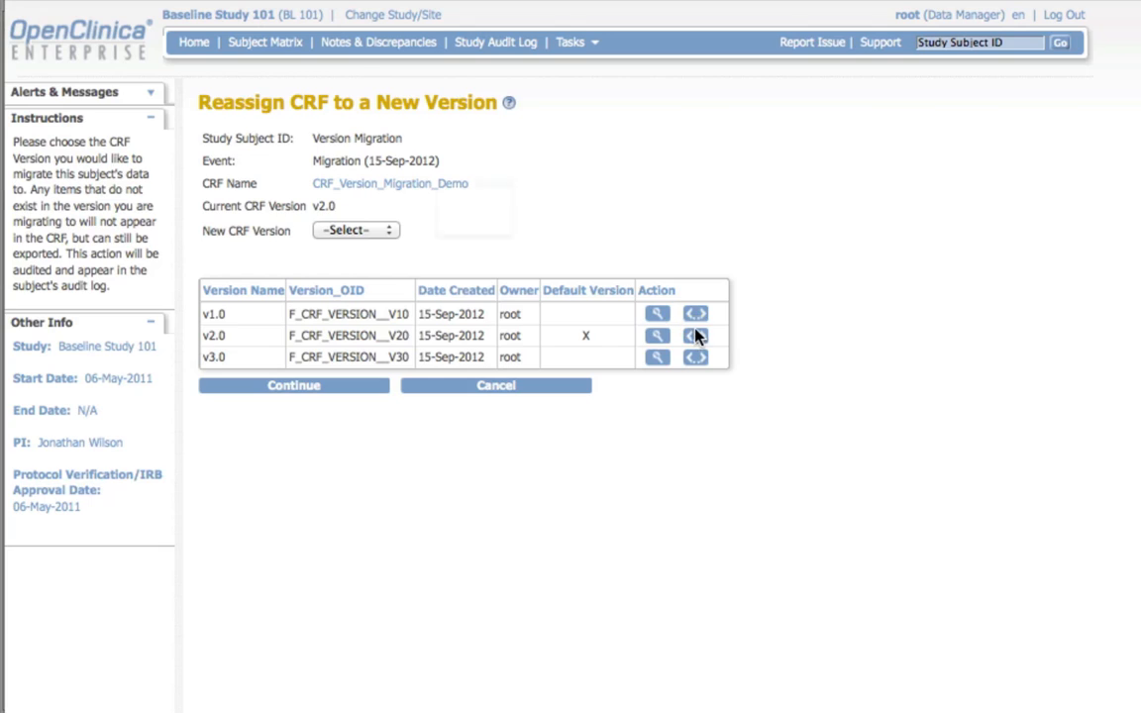
left_click(695, 336)
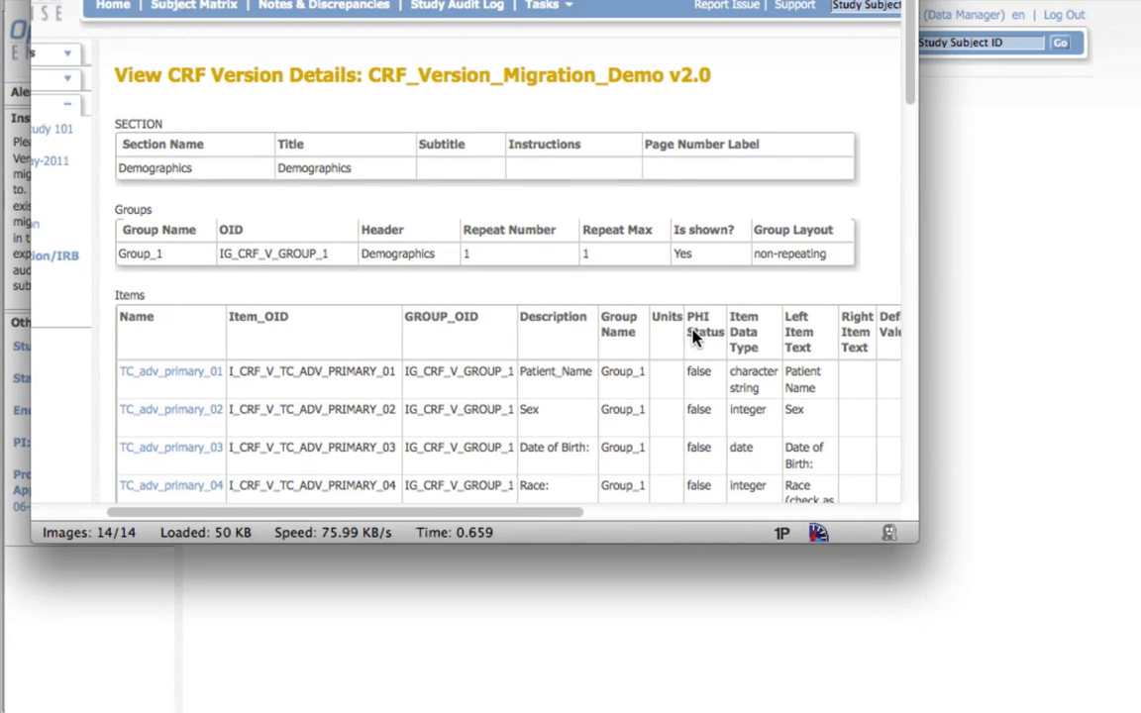
scroll(693, 337, "right", 5)
key("super+w")
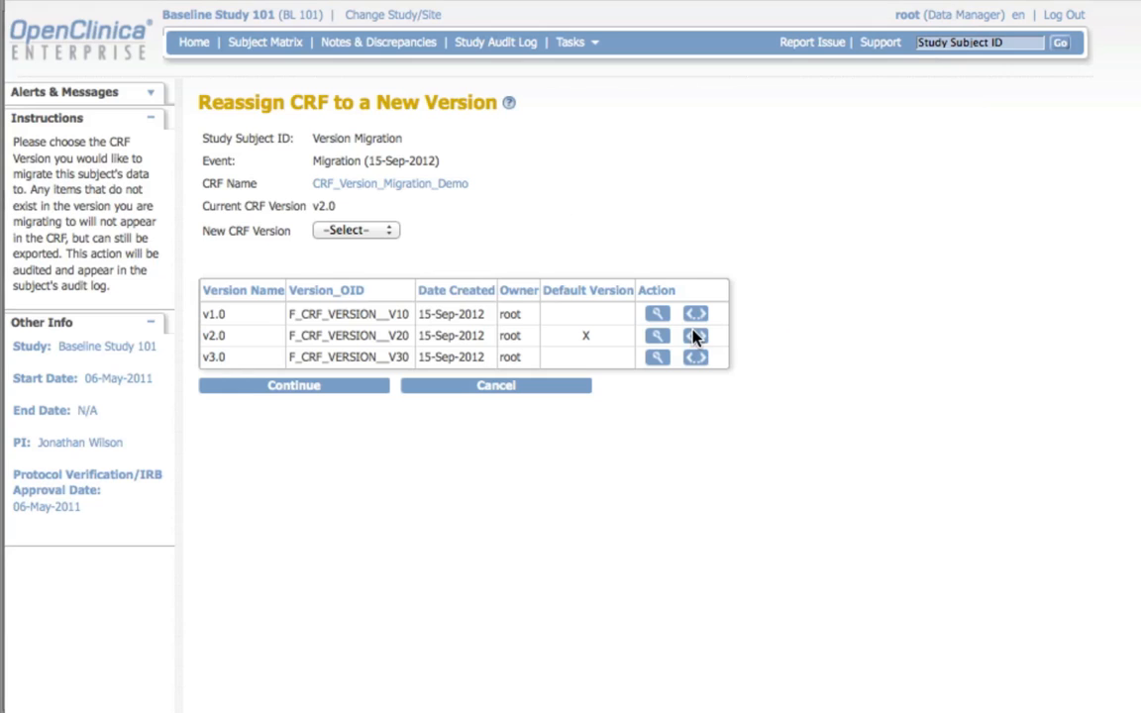
left_click(697, 360)
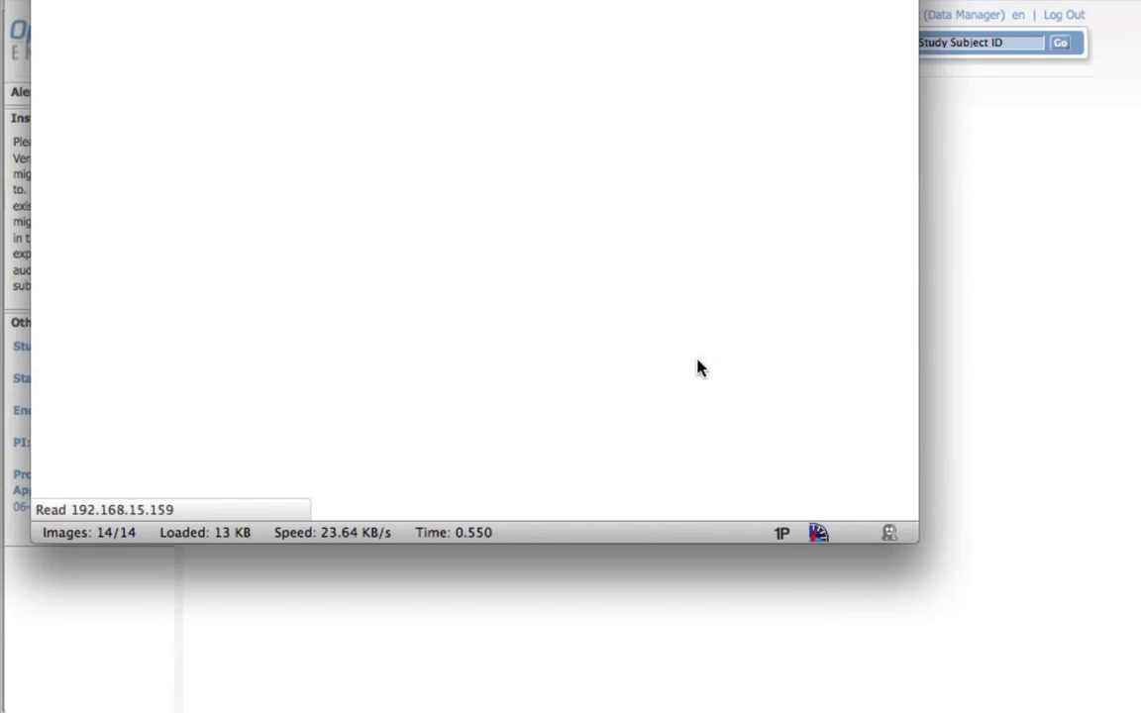
scroll(698, 367, "down", 10)
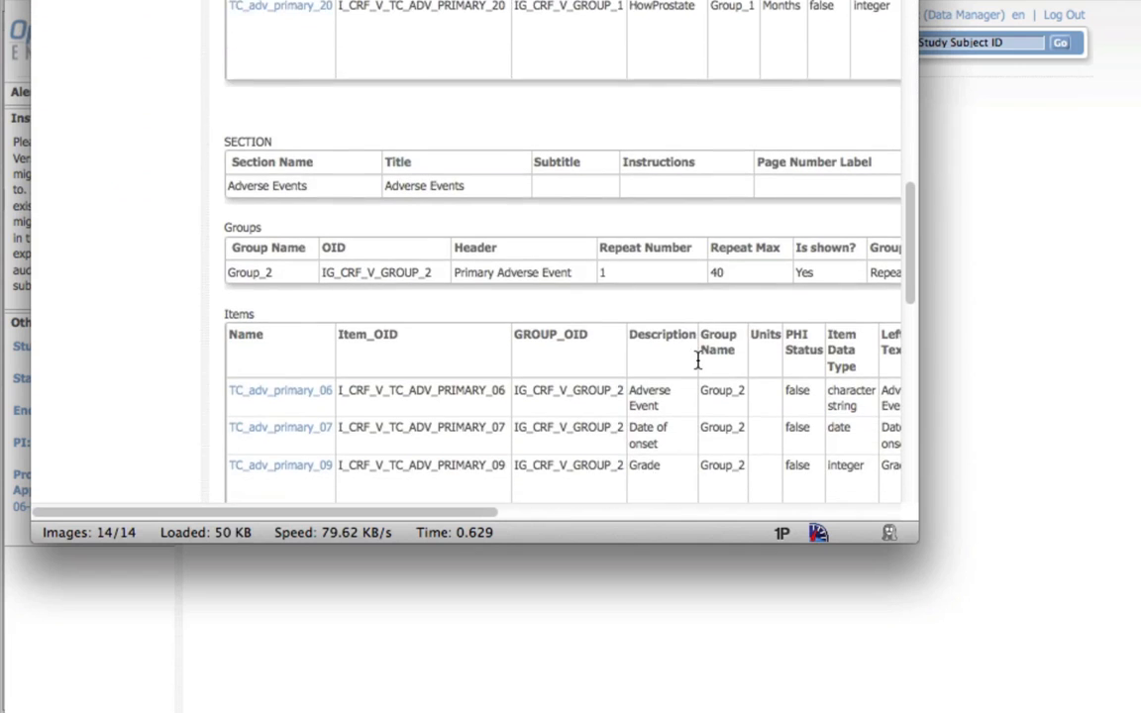
scroll(697, 366, "right", 3)
key("super+w")
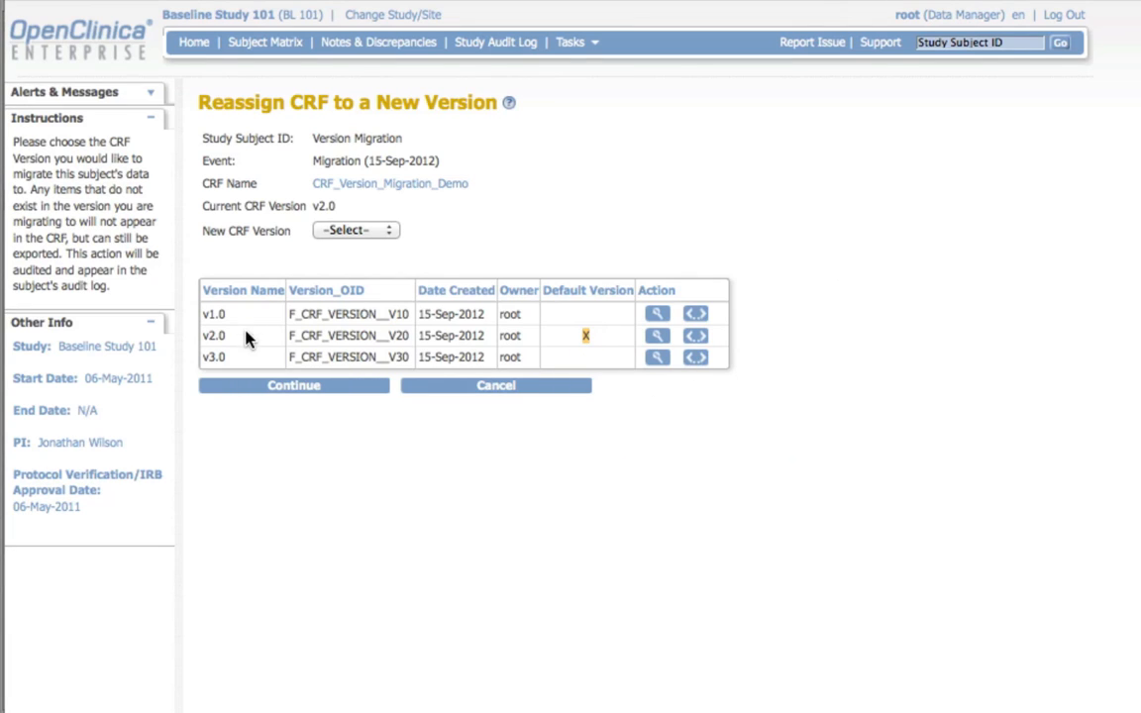
double_click(322, 206)
left_click(215, 231)
left_click_drag(229, 230, 317, 255)
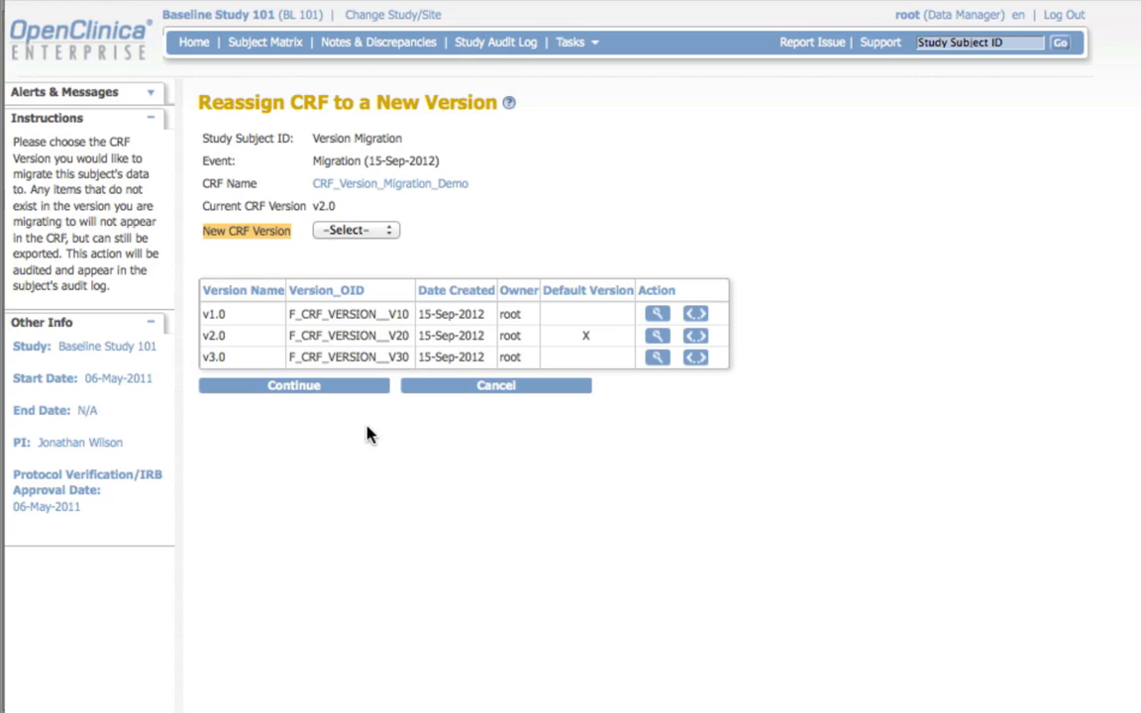
left_click(363, 276)
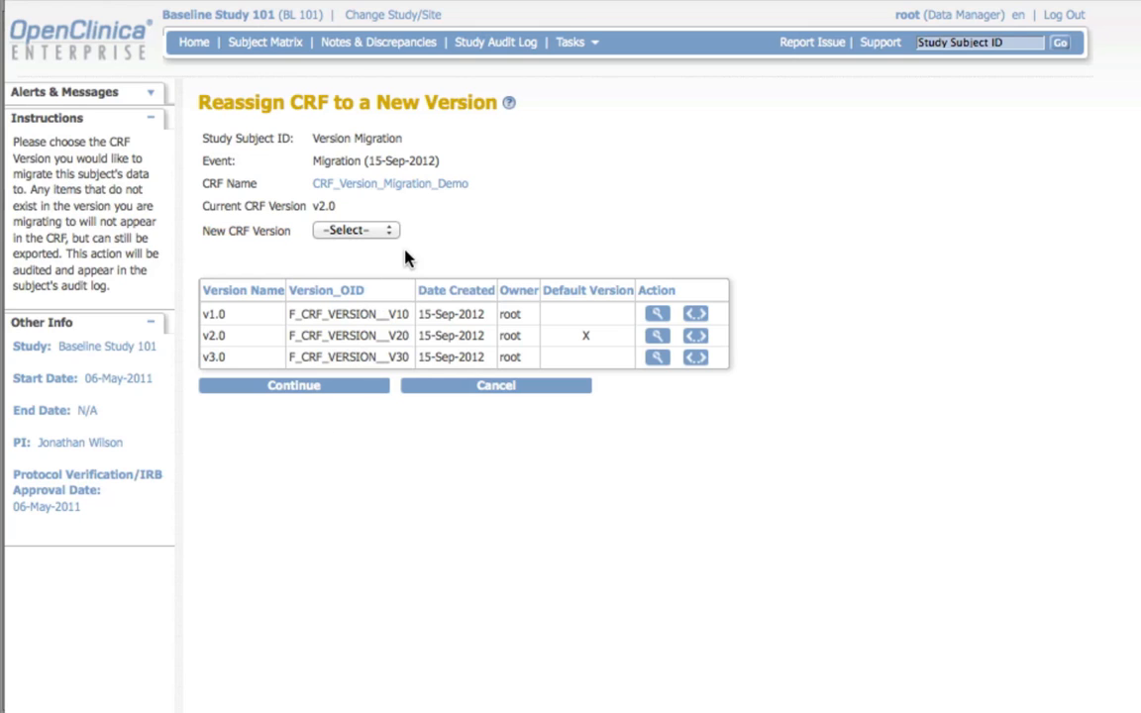
Step: Try to continue the reassignment without choosing a new CRF version
left_click(293, 388)
left_click_drag(70, 136, 17, 114)
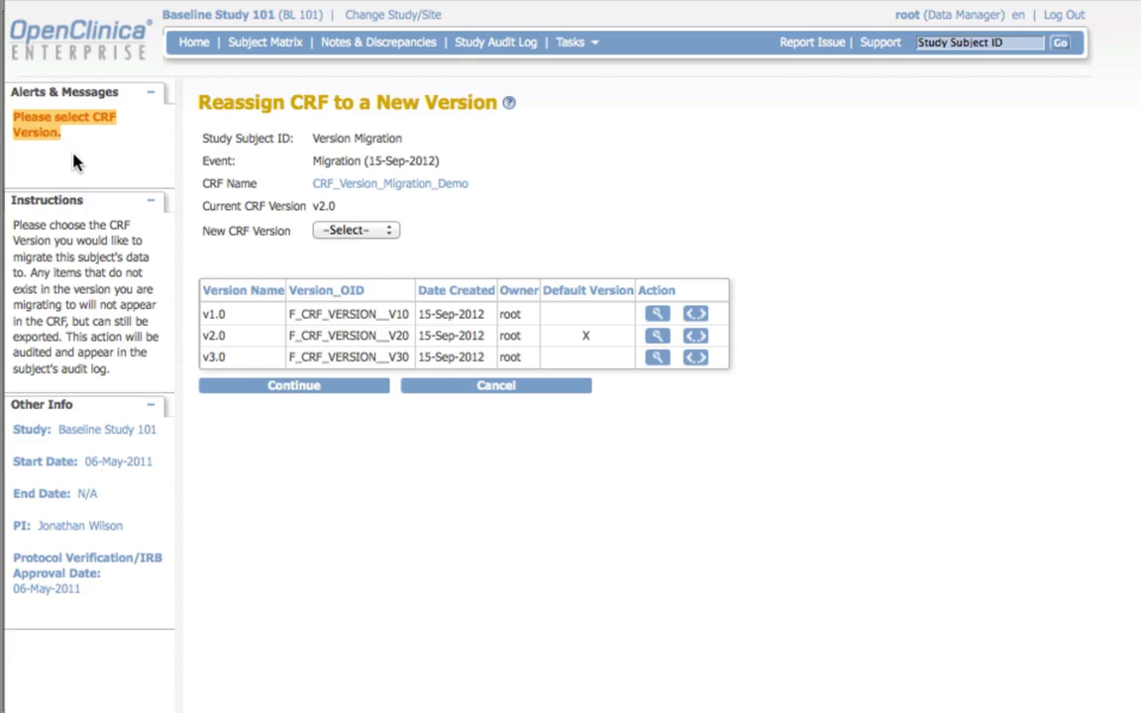
left_click(75, 145)
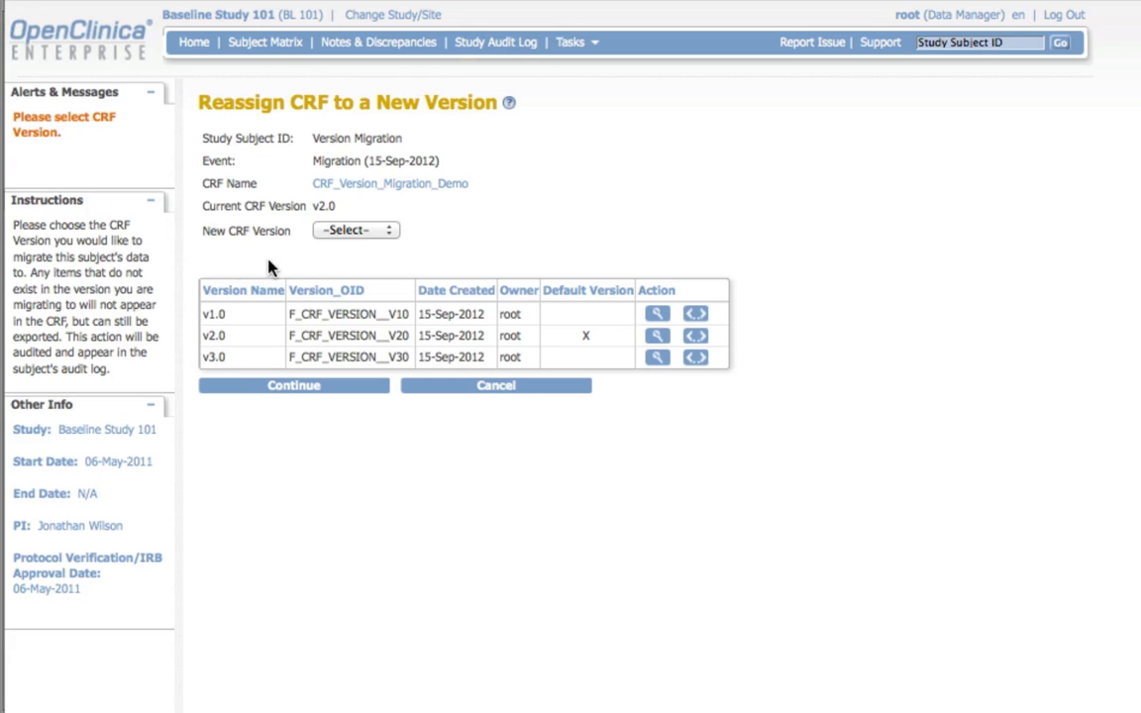
Step: Preview the data entry form of CRF version v1.0 and close it
left_click(657, 315)
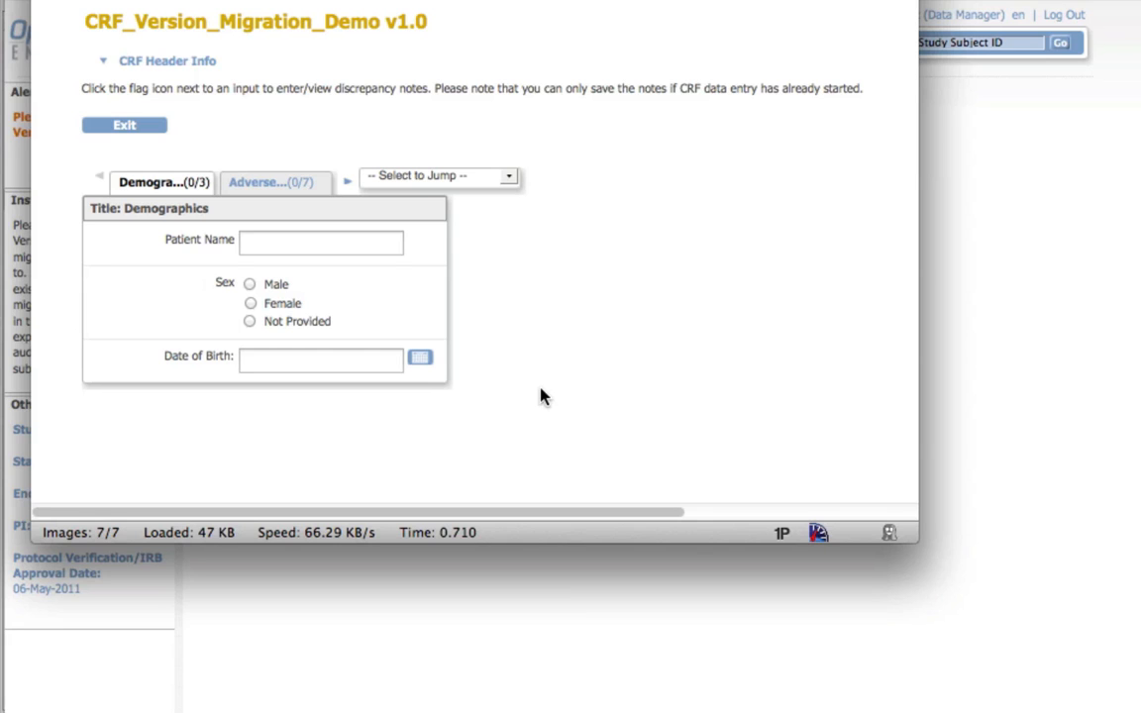
key("super+w")
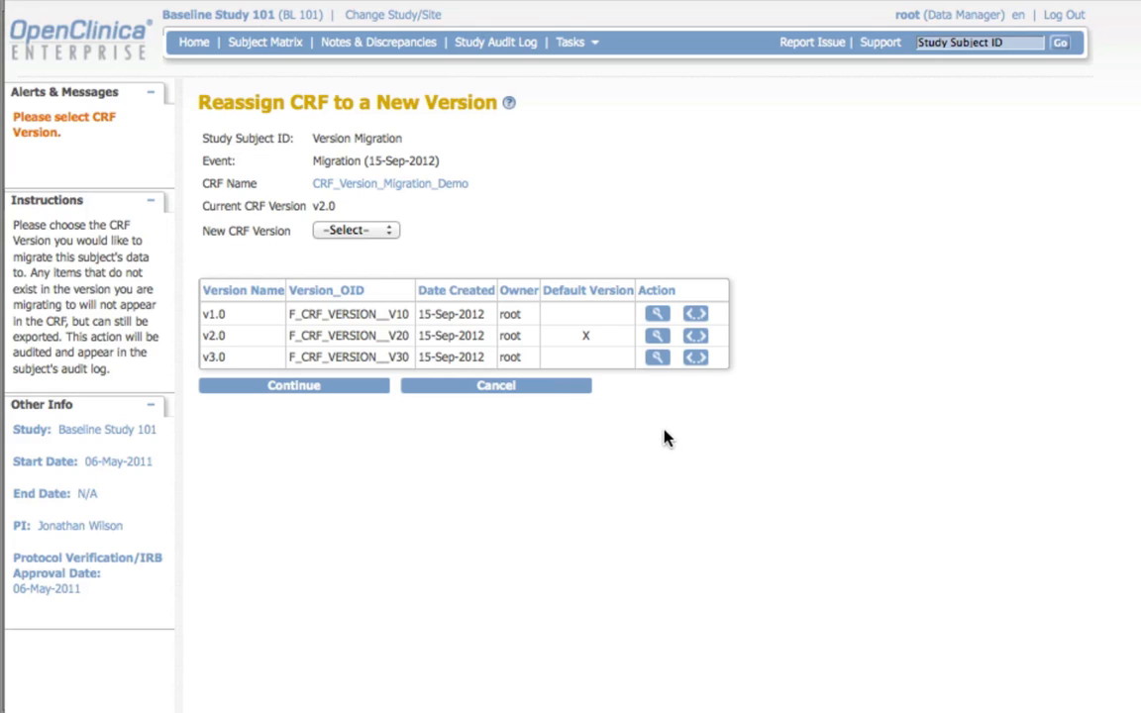
Step: Choose v3.0 as the new CRF version and continue to the version change confirmation
left_click(382, 229)
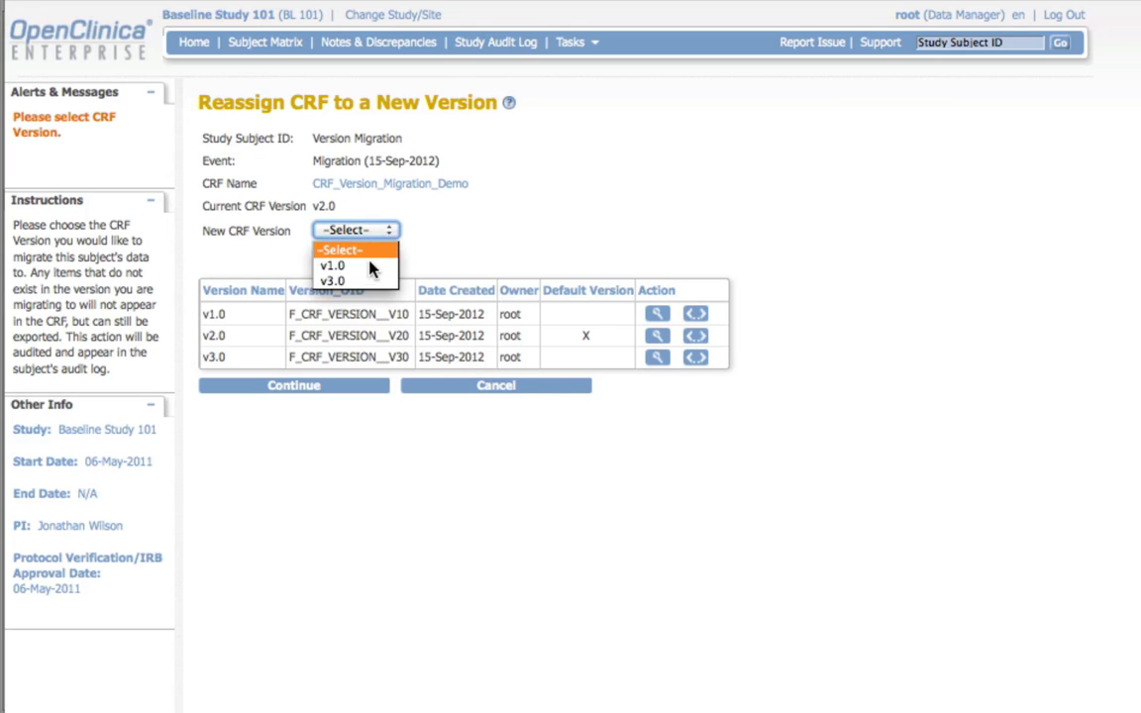
left_click(366, 281)
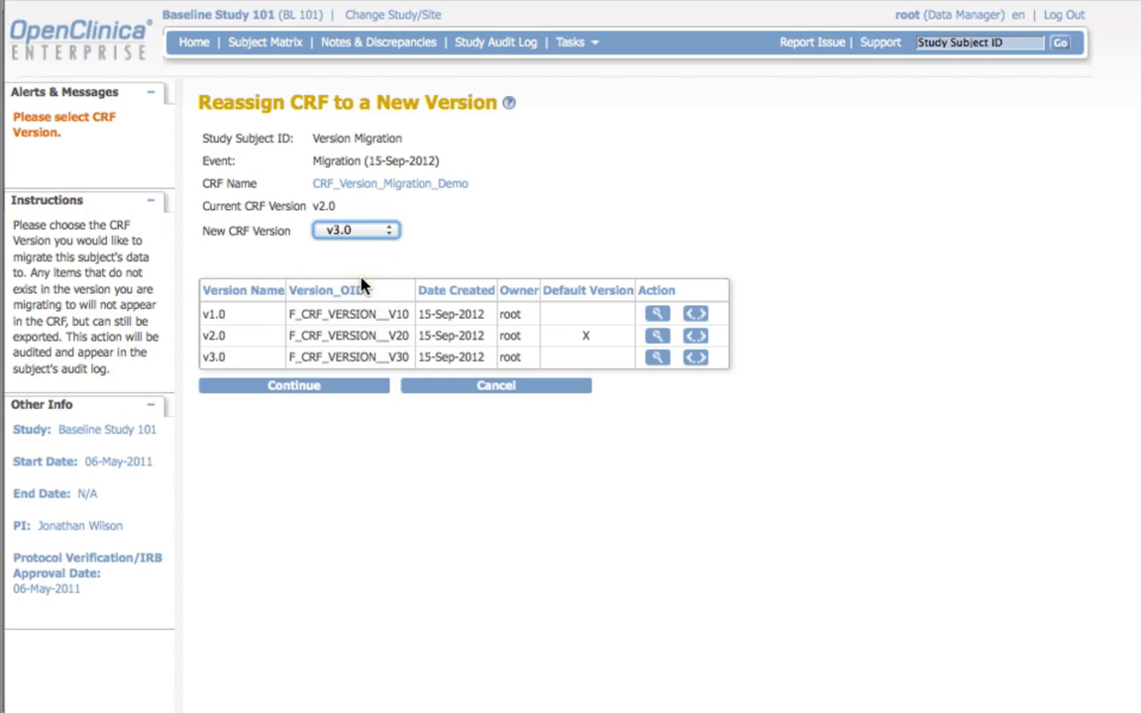
left_click(317, 387)
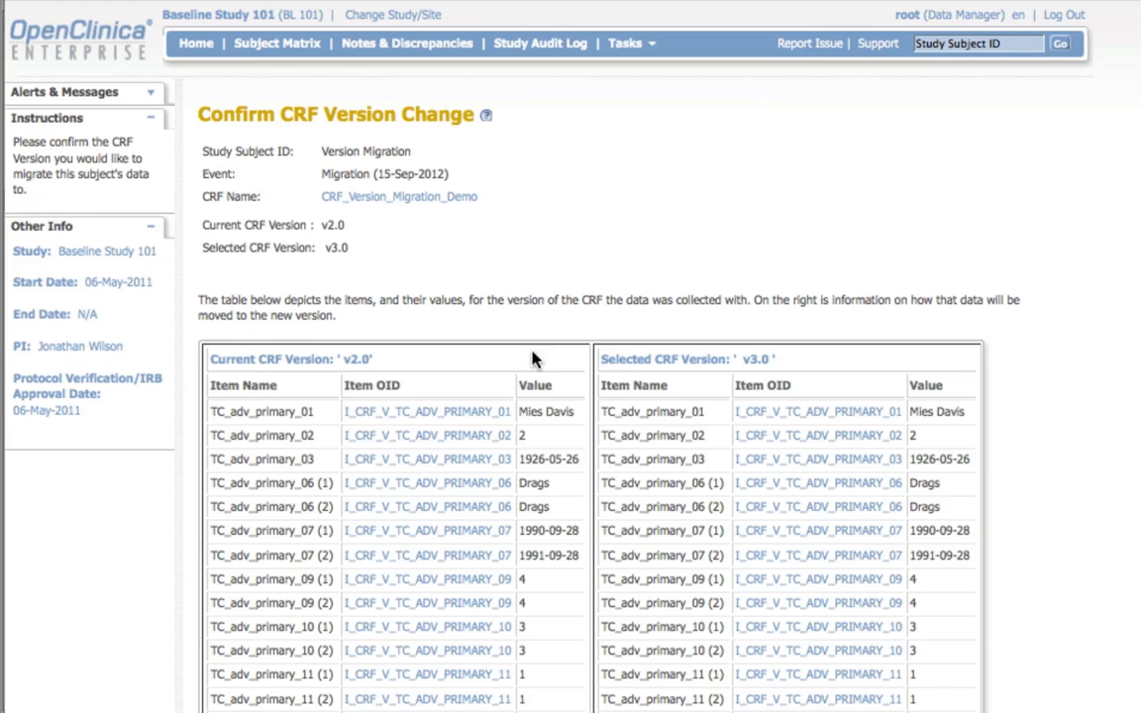
Step: Compare the item values of v2.0 and v3.0 in the confirmation table and submit the version change
scroll(1059, 402, "down", 6)
scroll(1059, 402, "up", 4)
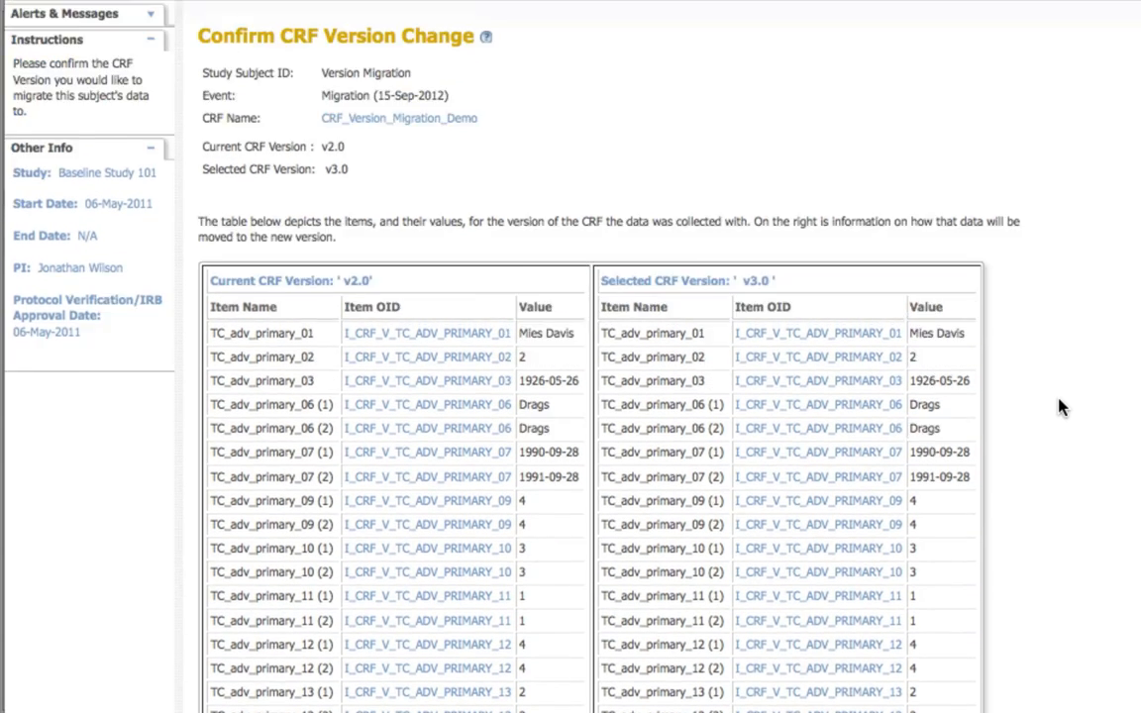
scroll(1060, 406, "down", 3)
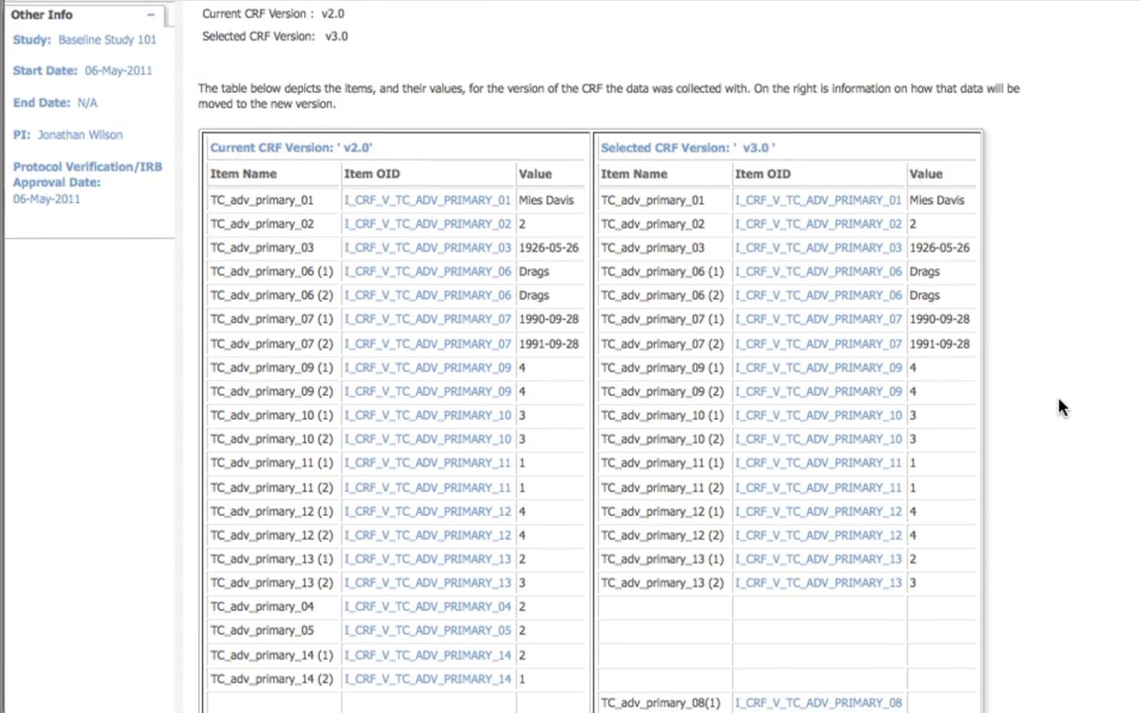
scroll(1060, 406, "down", 2)
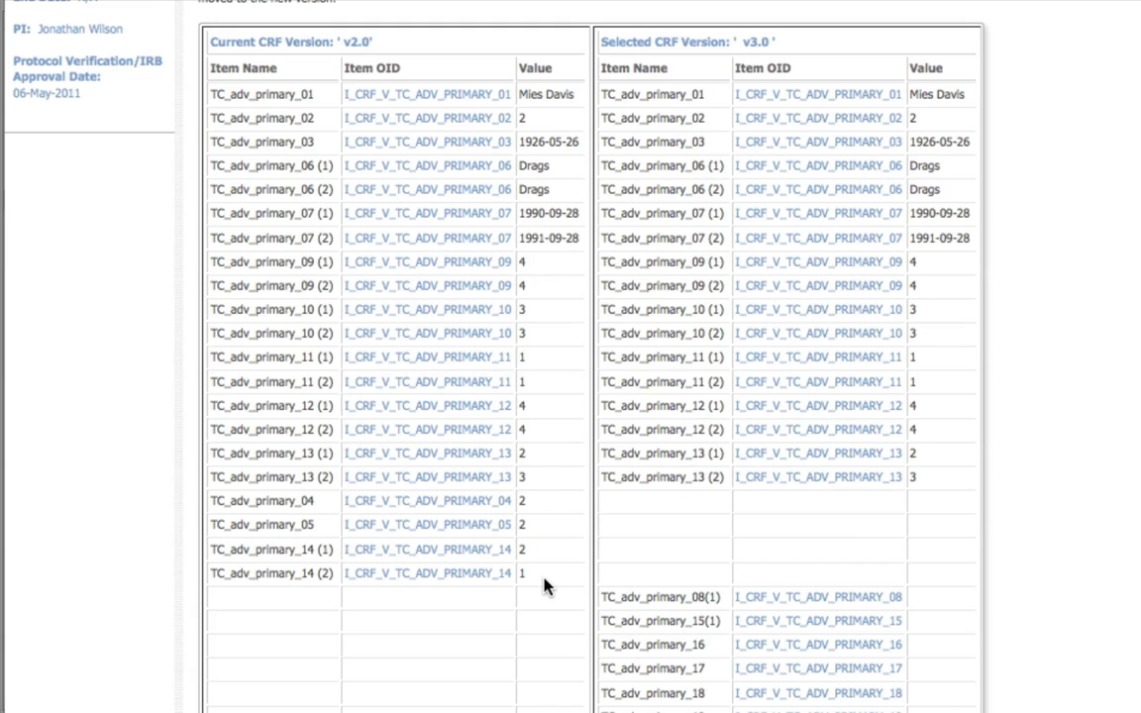
scroll(544, 584, "down", 3)
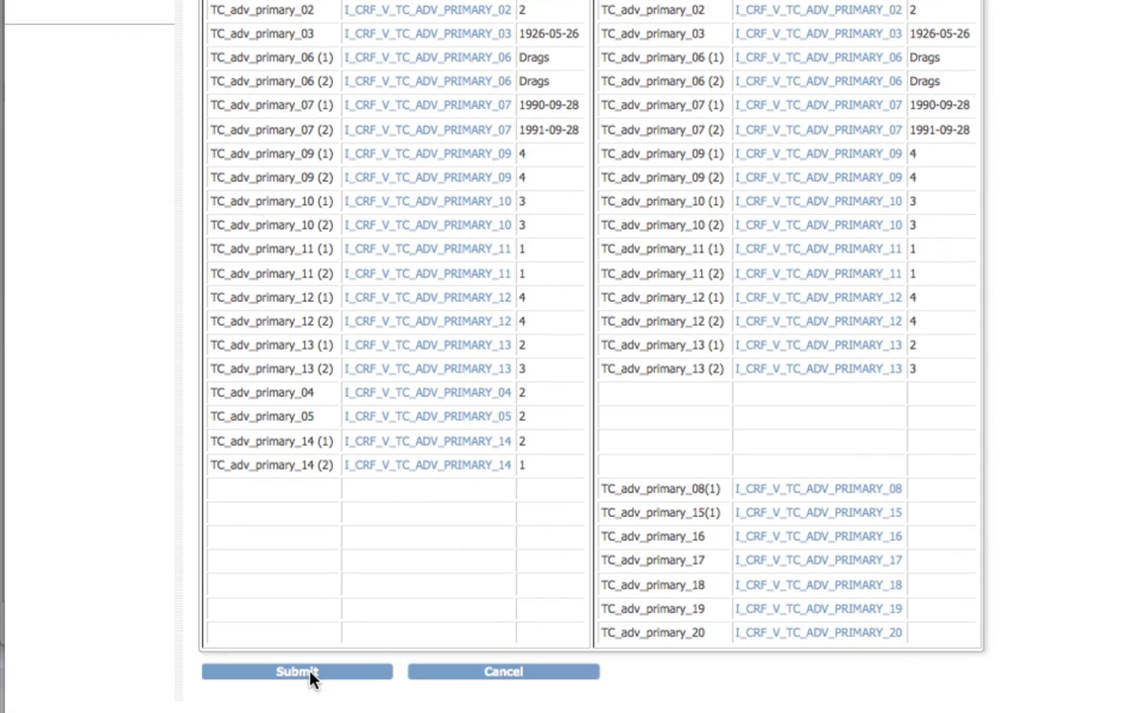
left_click(297, 673)
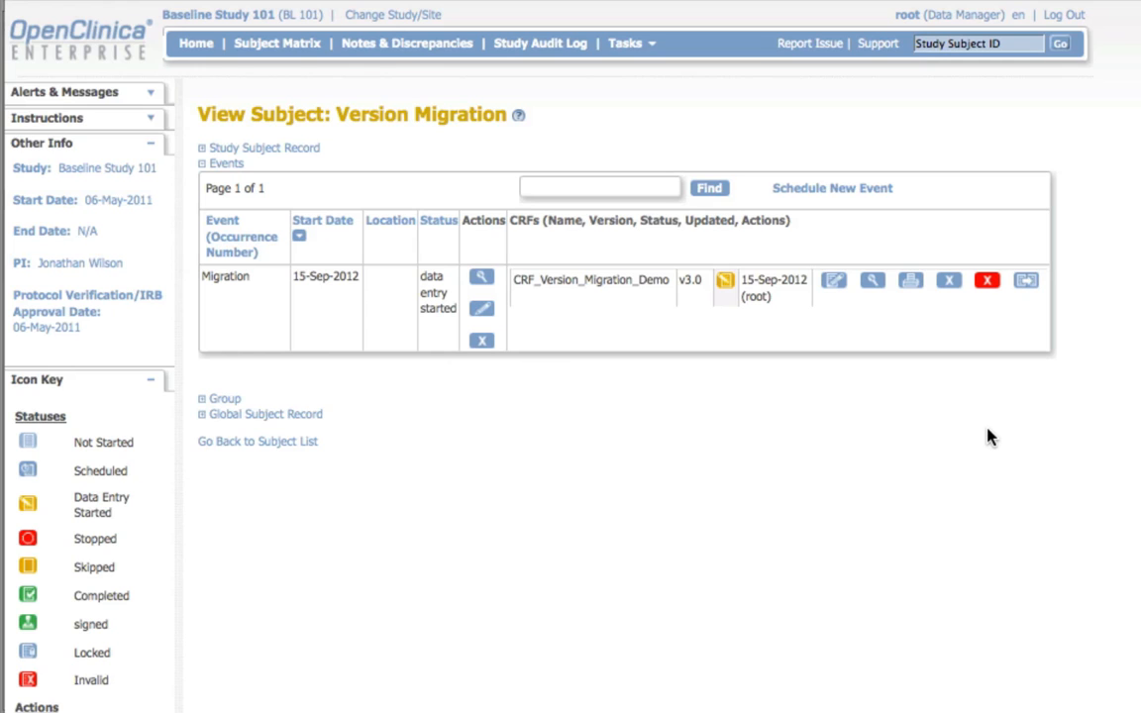
Step: Open the v3.0 CRF for data entry, set marital status Divorced, sex Male and prostate cancer No, and save the demographics
left_click(832, 281)
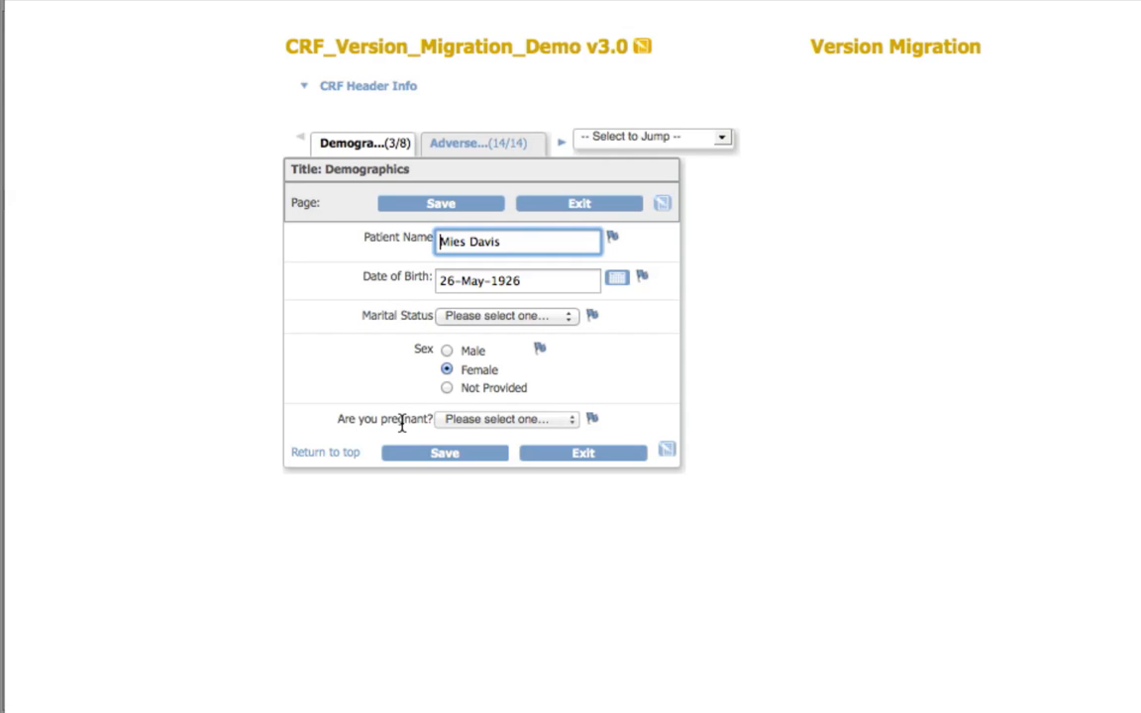
left_click(447, 352)
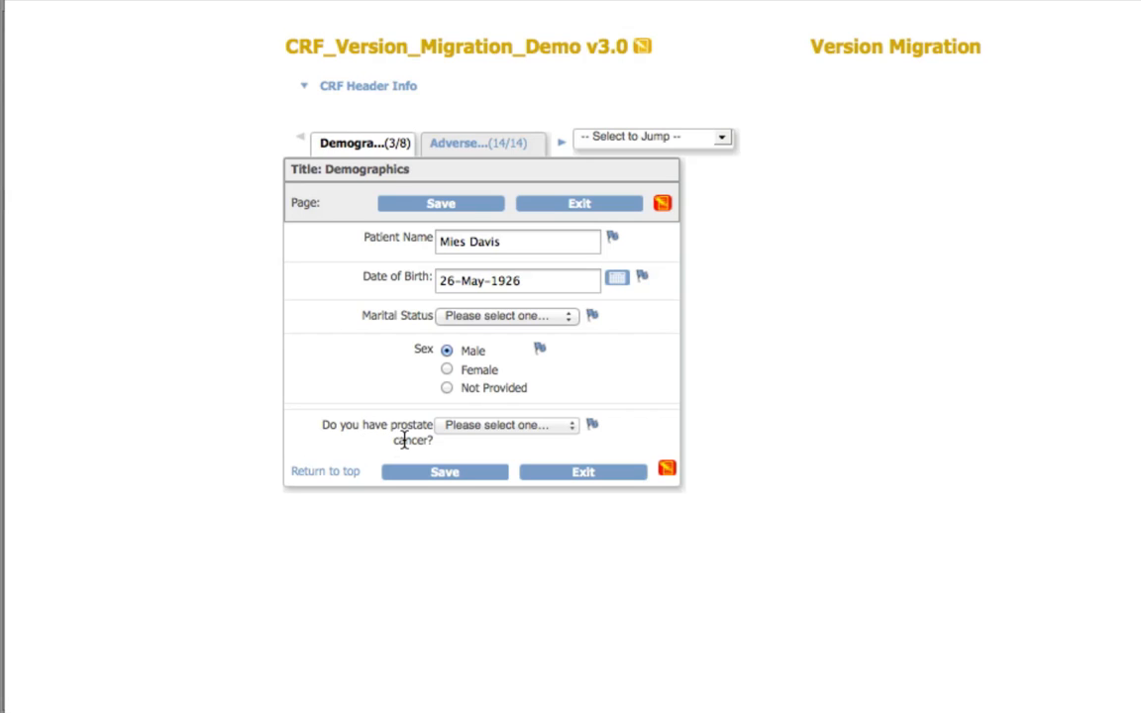
left_click(554, 318)
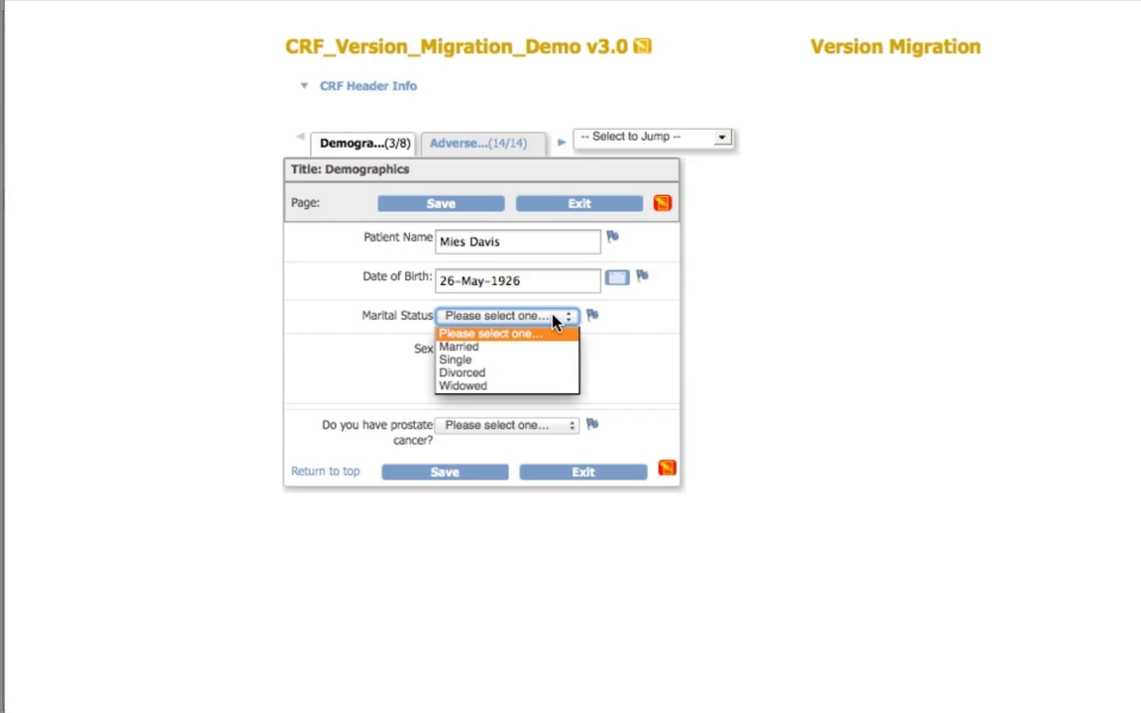
left_click(555, 372)
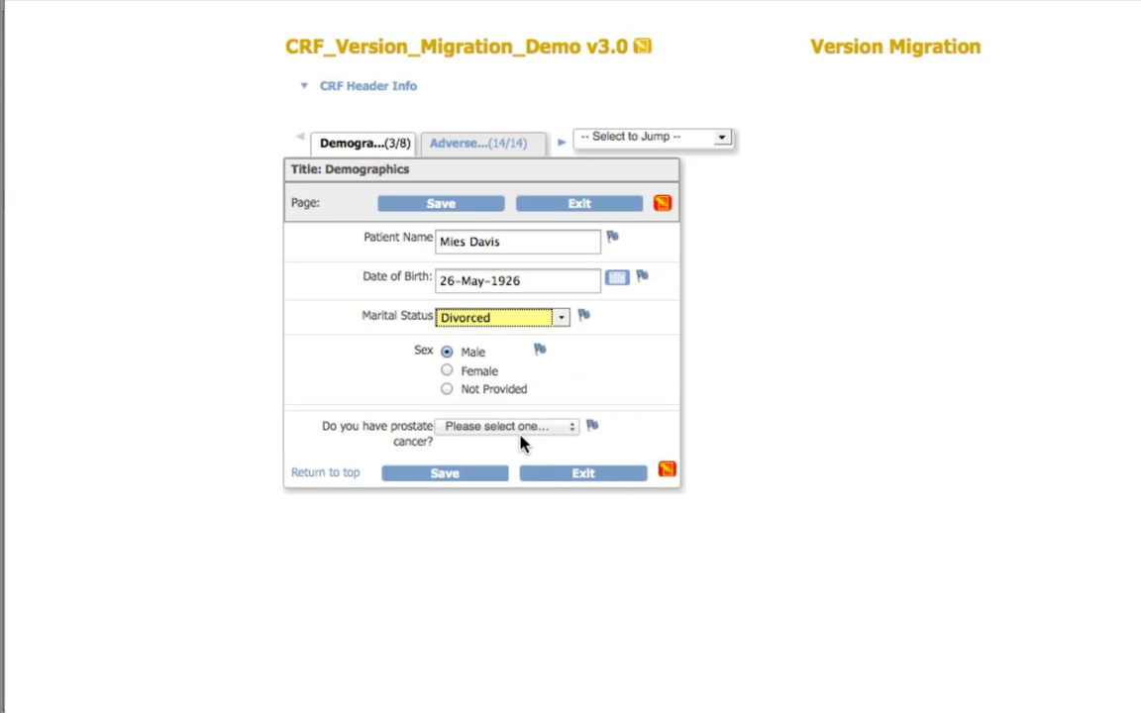
left_click(568, 431)
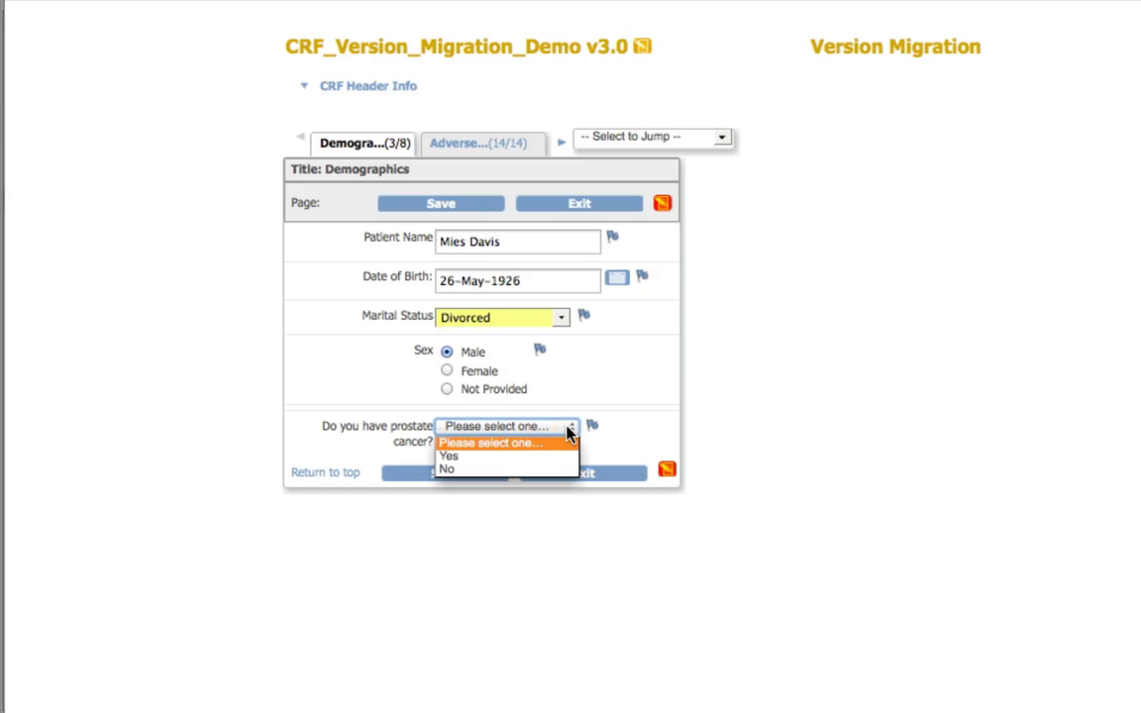
left_click(546, 470)
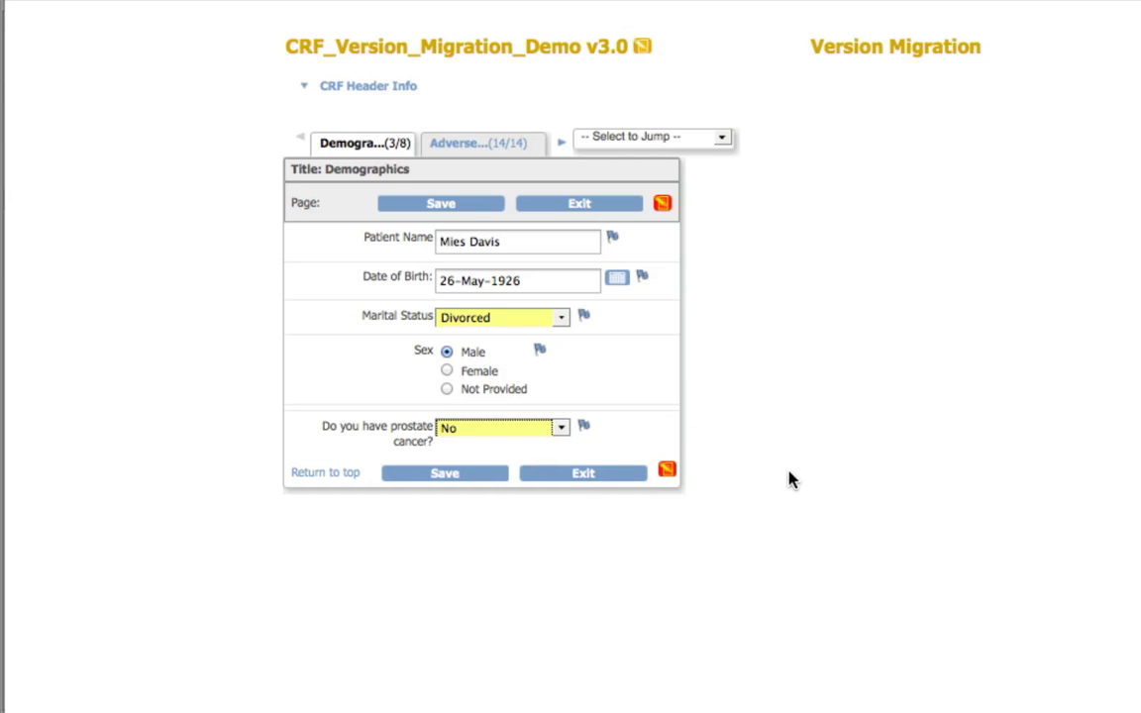
left_click(451, 475)
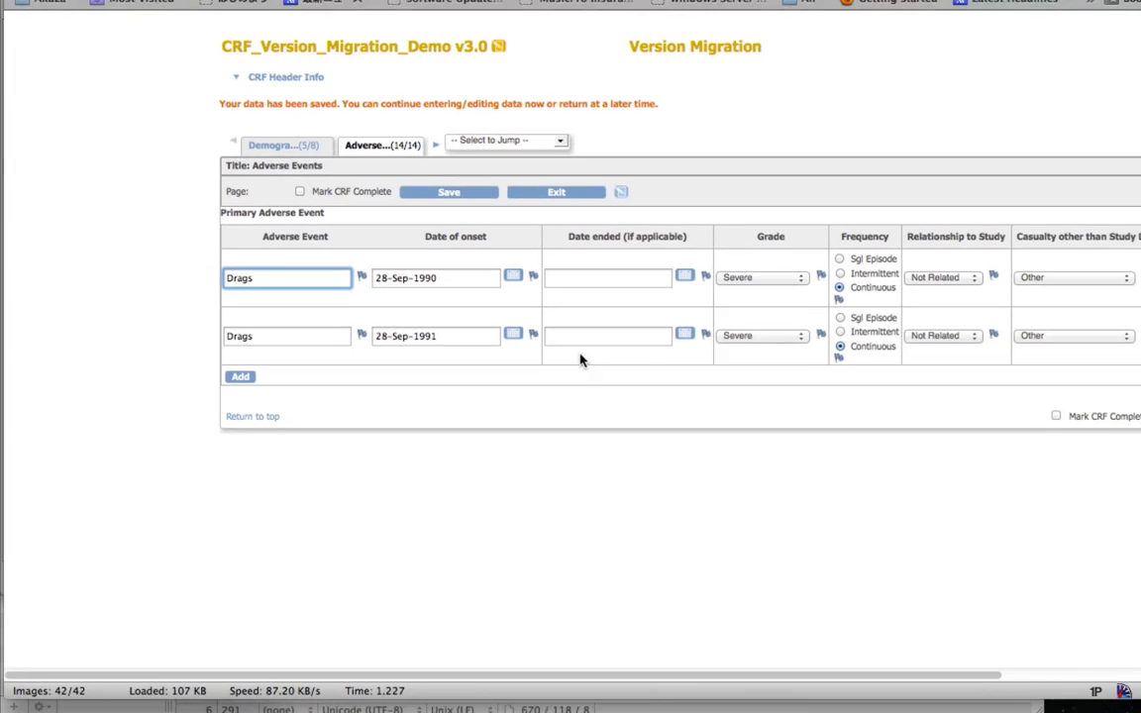
Step: Examine the adverse event rows of the v3.0 form, selecting the second row's date of onset
scroll(614, 238, "right", 4)
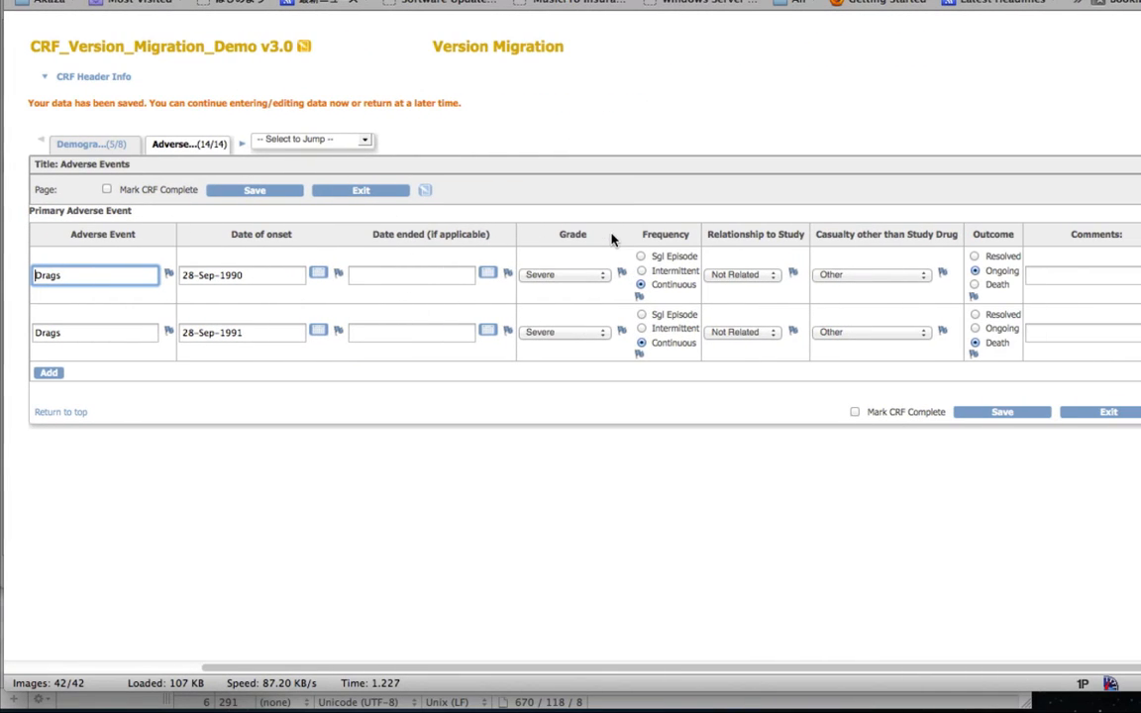
left_click(258, 335)
triple_click(258, 334)
key("ctrl+c")
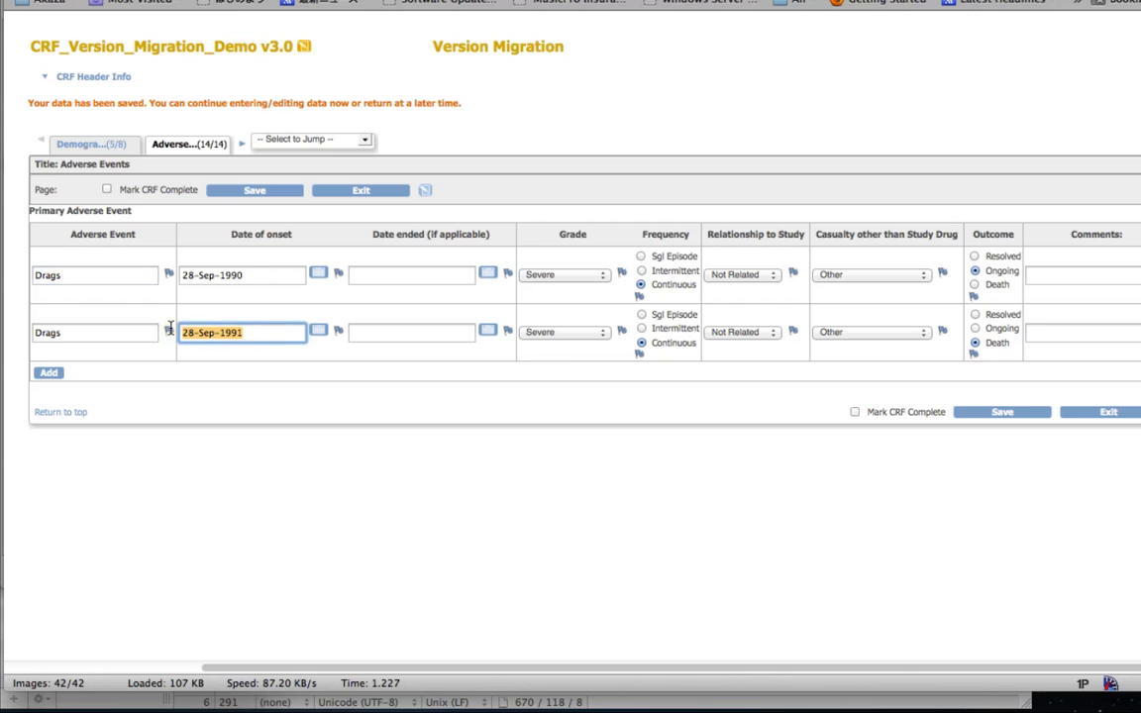
Step: Set the date ended of both adverse event rows to 28-Sep-1991
left_click(391, 271)
key("ctrl+v")
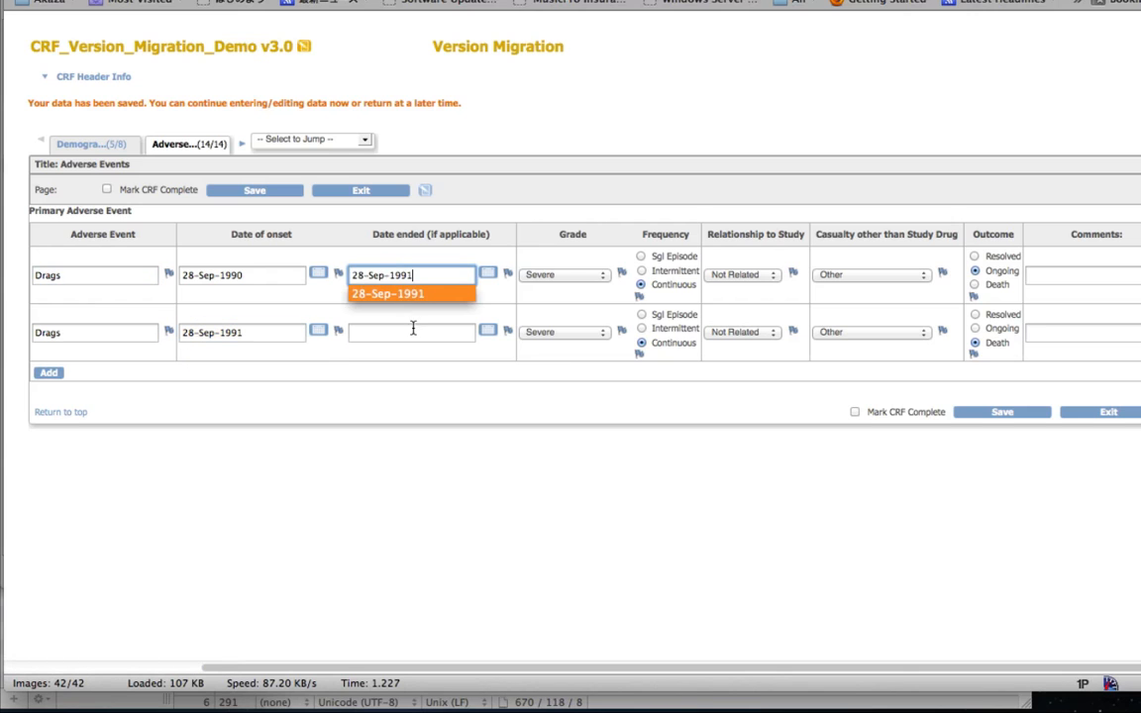
left_click(414, 331)
key("ctrl+v")
left_click(812, 168)
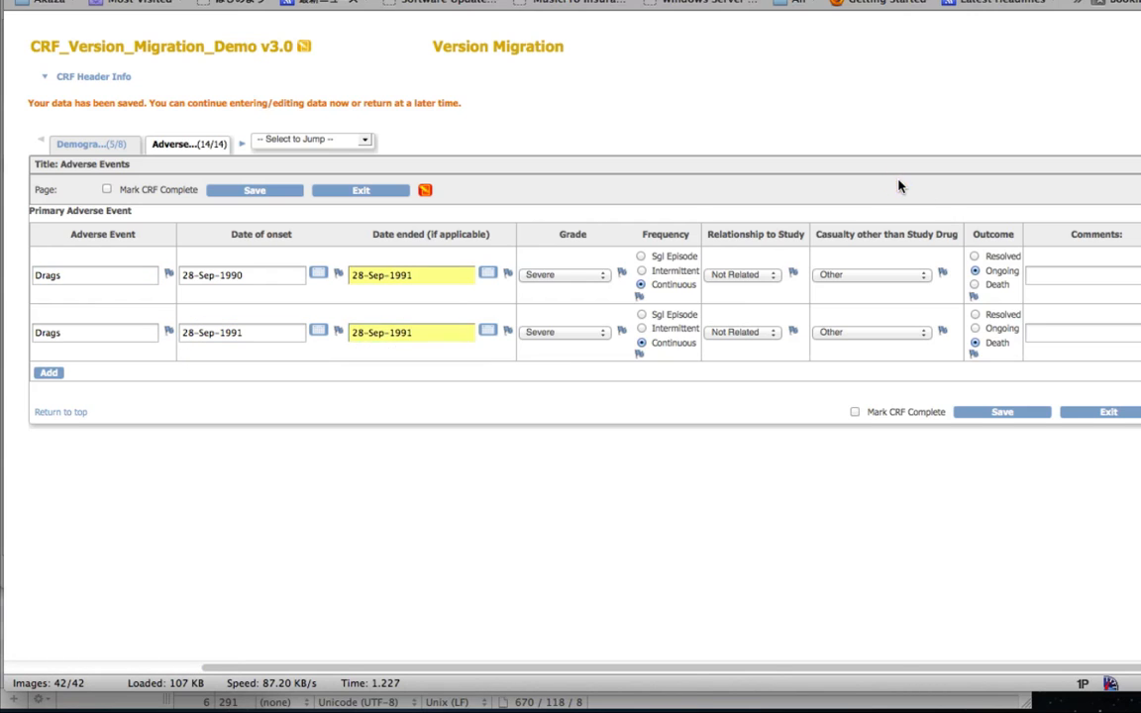
Step: Enter the comments 123 for the first adverse event and 456 for the second, and save the adverse events
left_click(1090, 274)
type("123")
left_click(1114, 333)
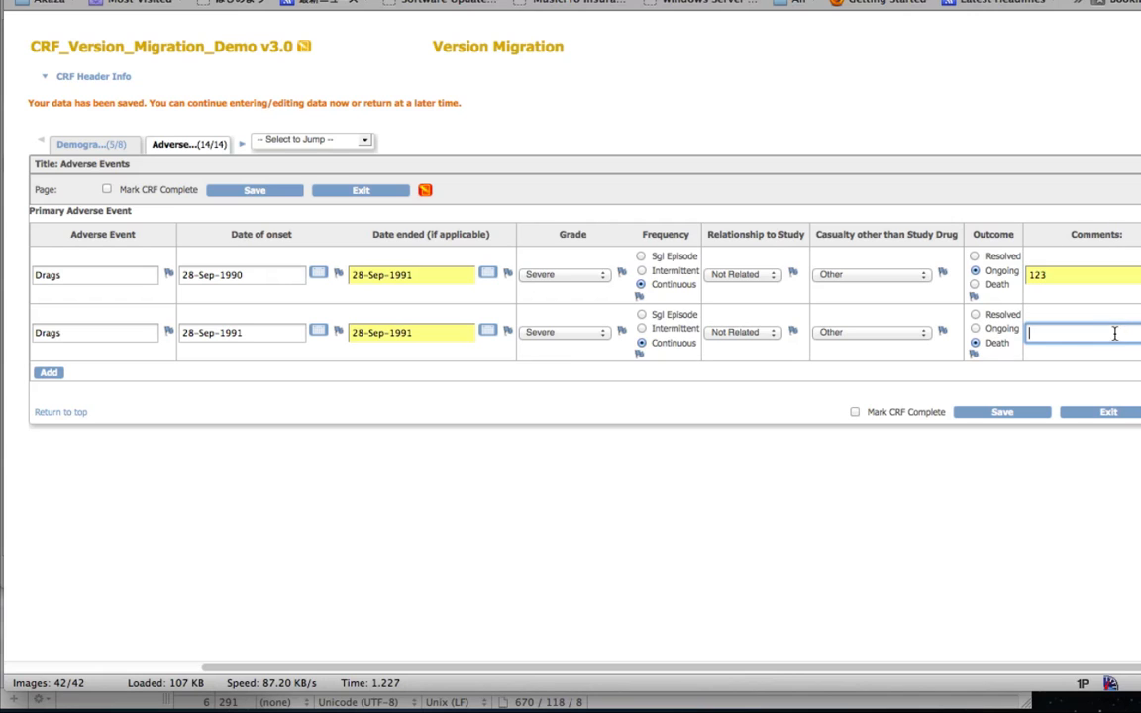
type("456")
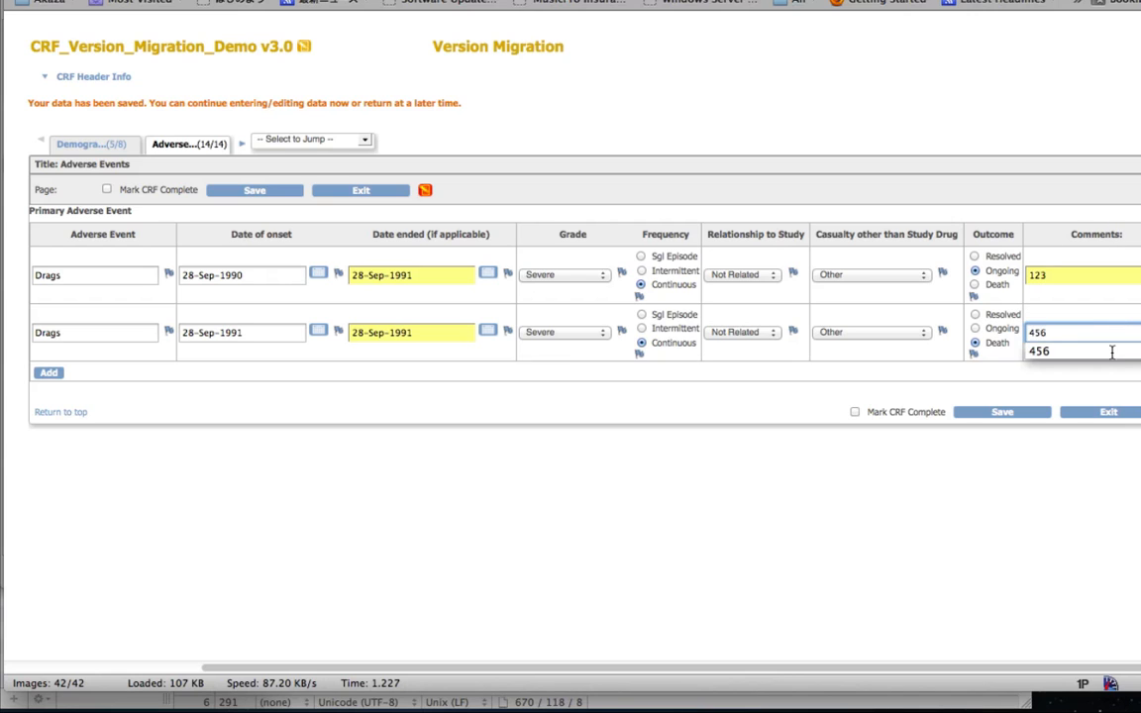
left_click(1019, 413)
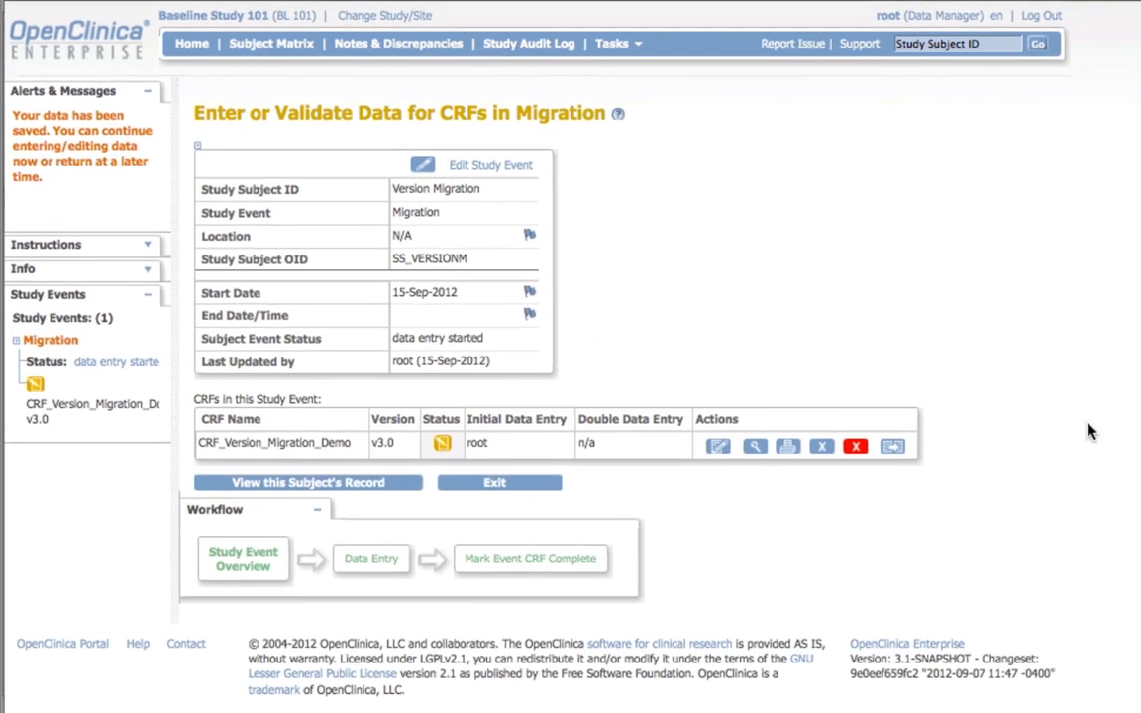
Step: Reassign the CRF from v3.0 to v1.0, compare the item values of both versions and submit the version change
left_click(911, 456)
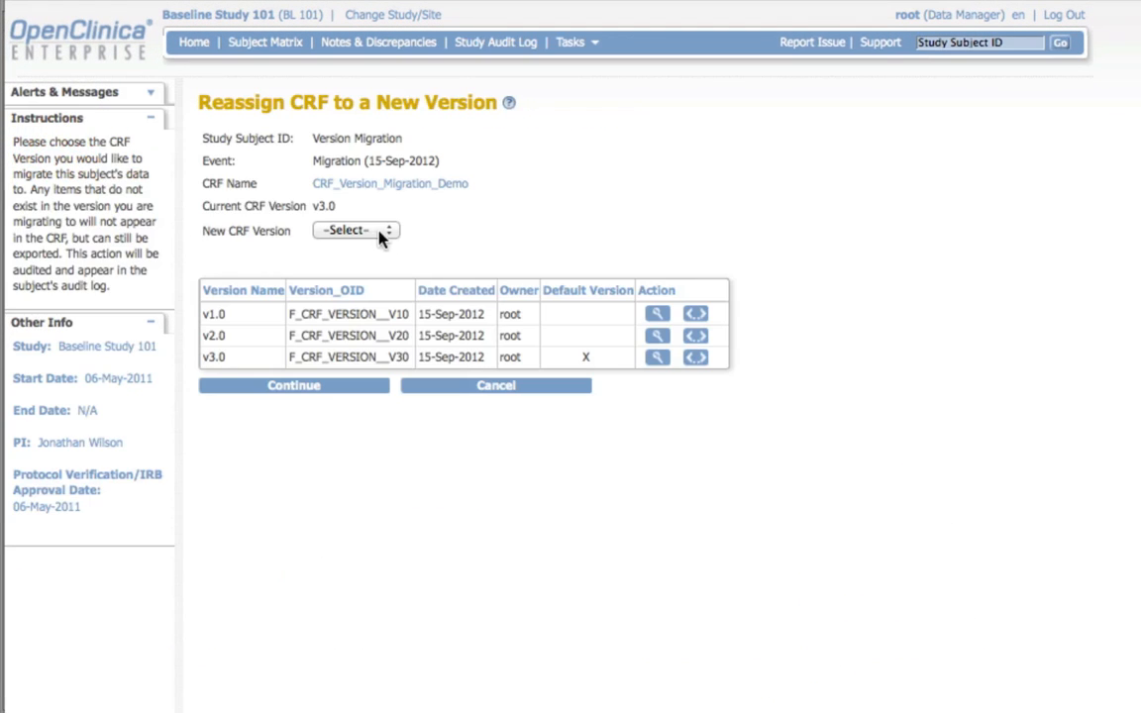
left_click(352, 230)
left_click(353, 267)
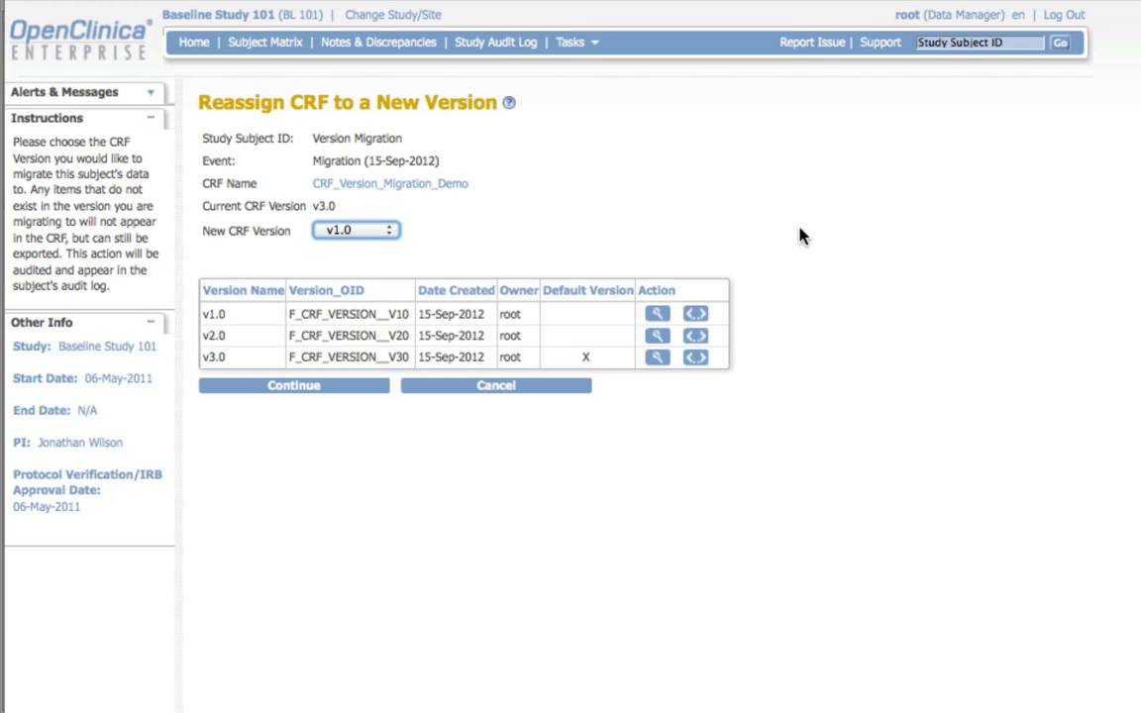
left_click(293, 385)
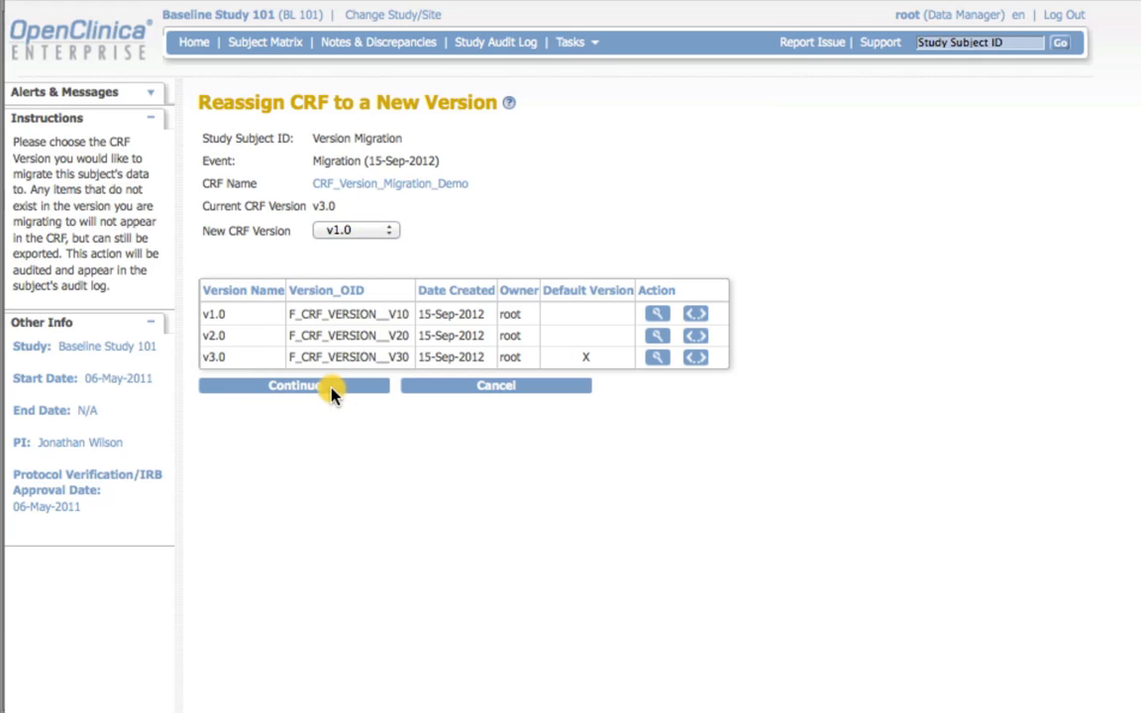
scroll(332, 395, "down", 3)
scroll(570, 357, "down", 2)
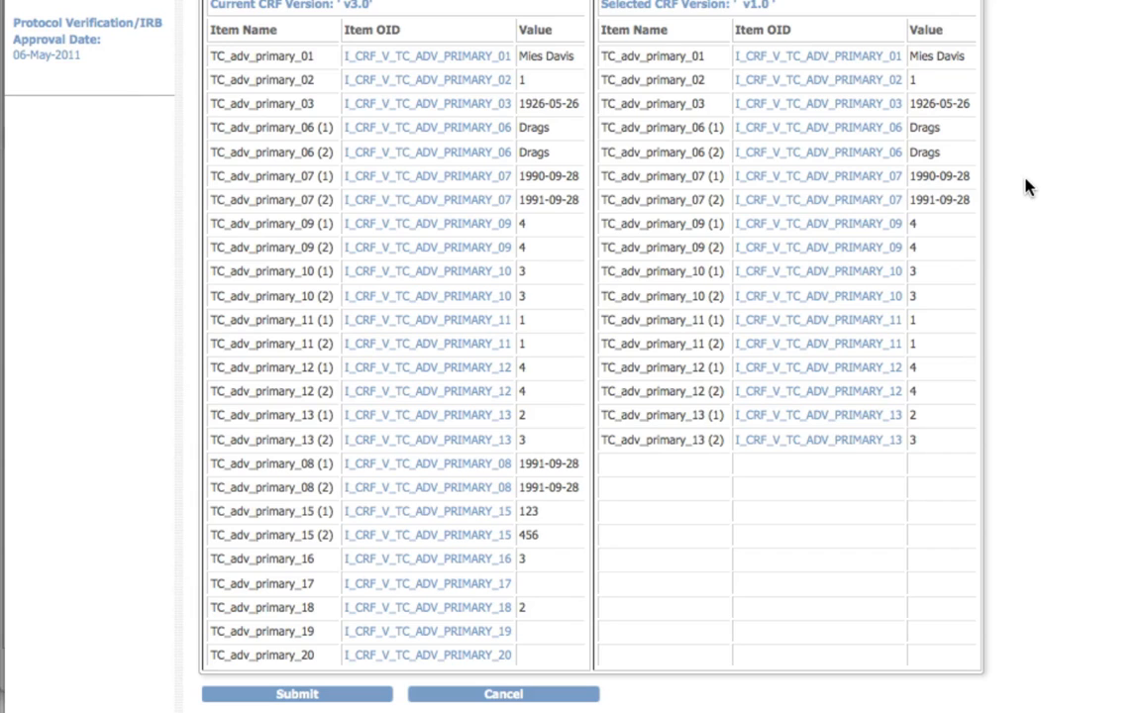
left_click(297, 694)
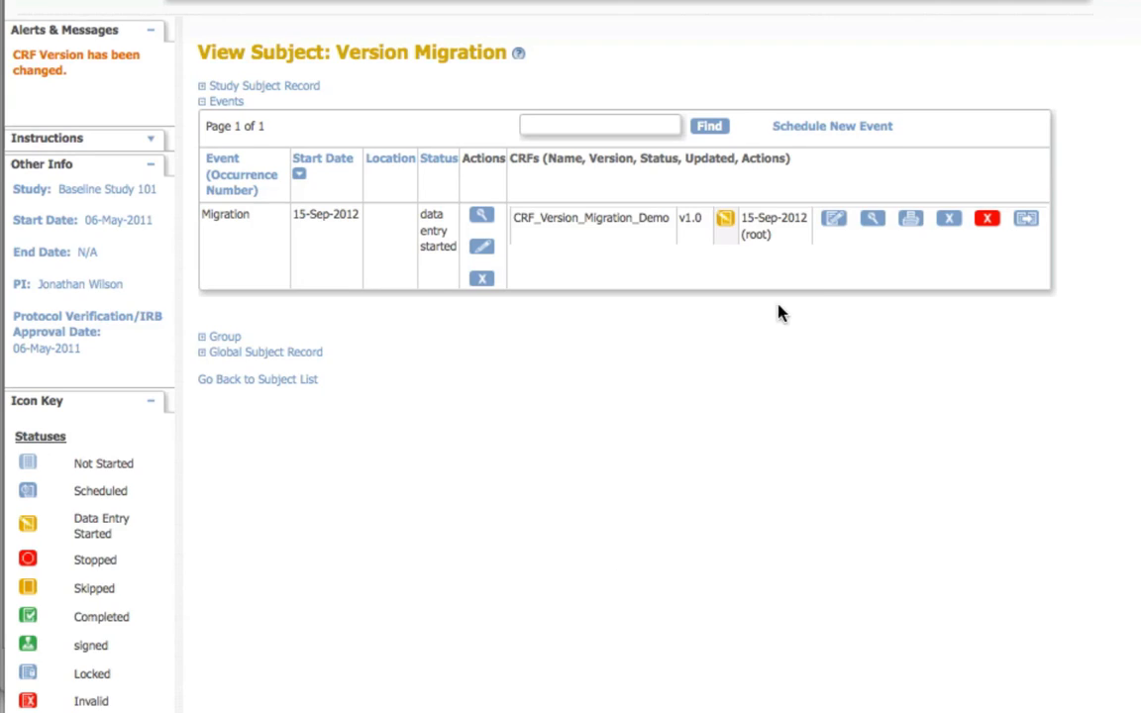
Step: Check the migrated demographics and adverse event rows in the v1.0 form, and exit it
left_click(834, 220)
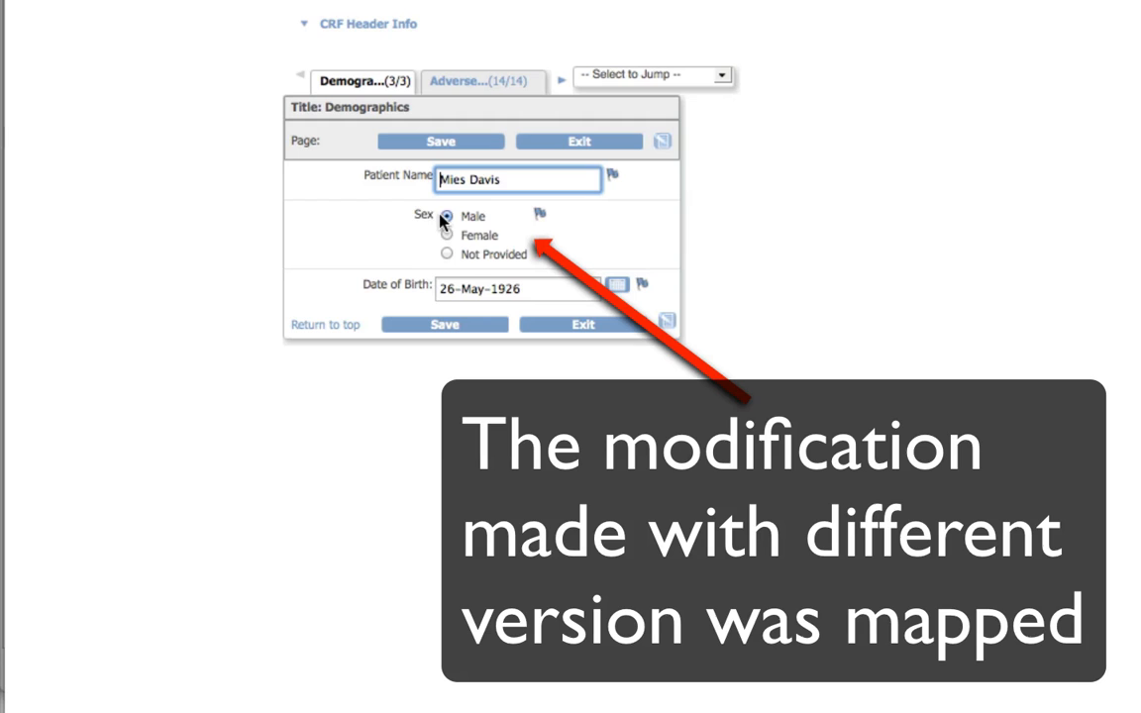
left_click(463, 79)
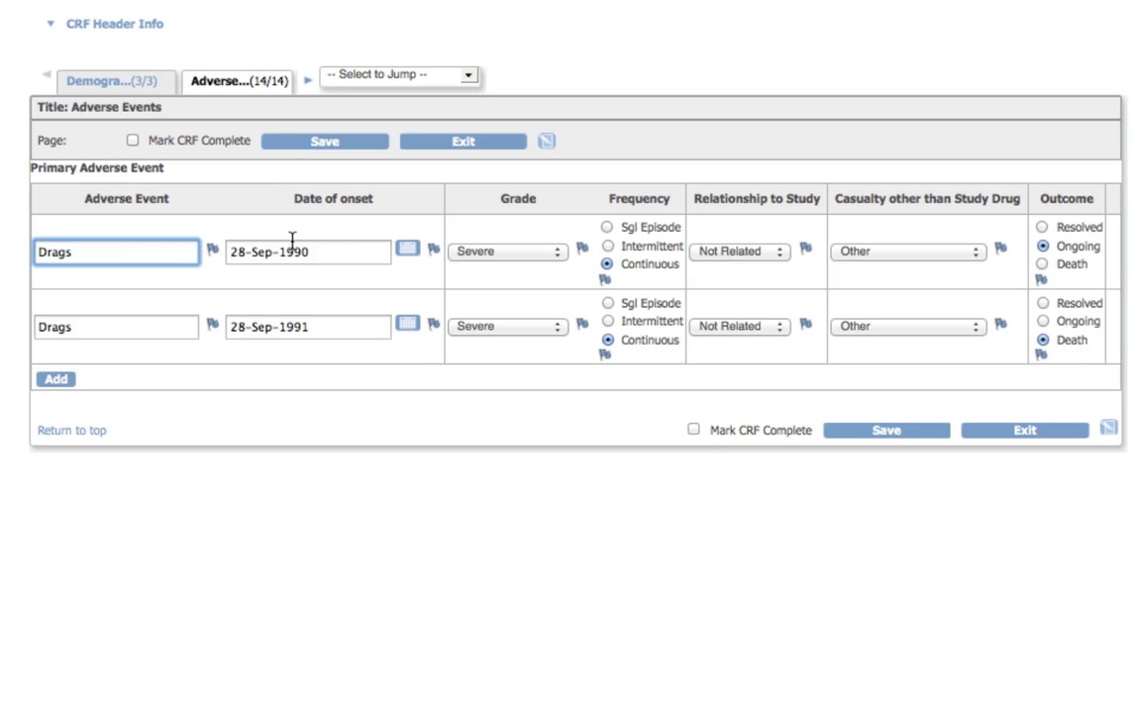
left_click(455, 139)
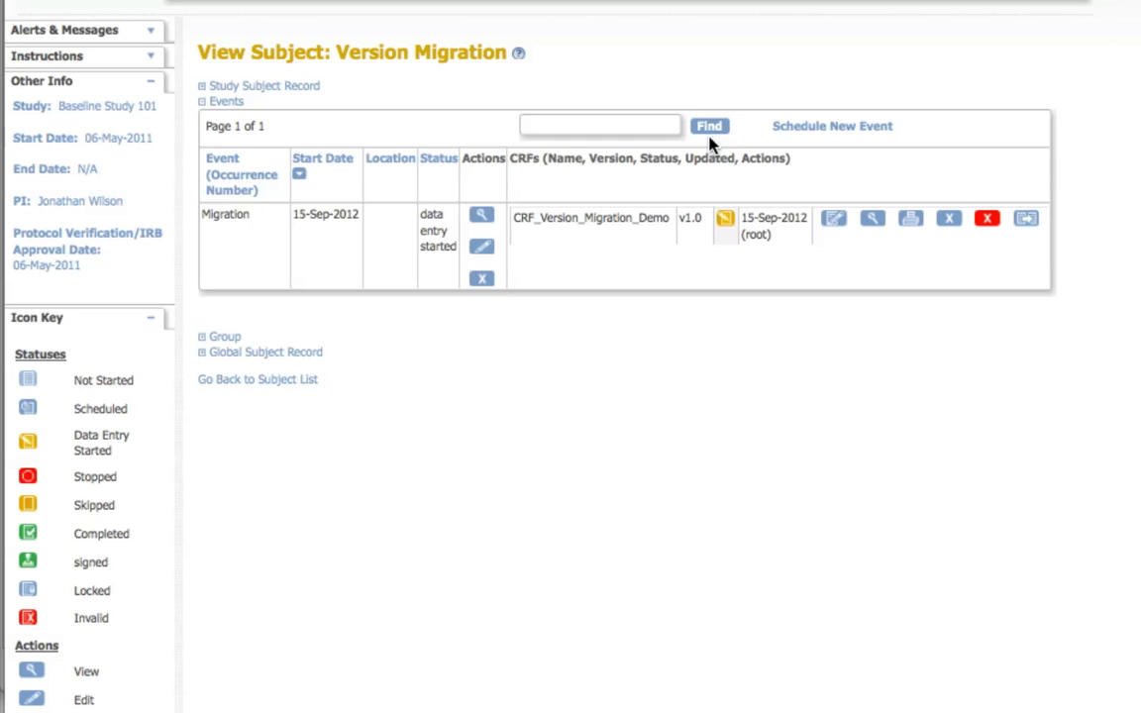
Step: Reassign the CRF from v1.0 to v2.0, review the item mapping and submit the version change
left_click(1028, 219)
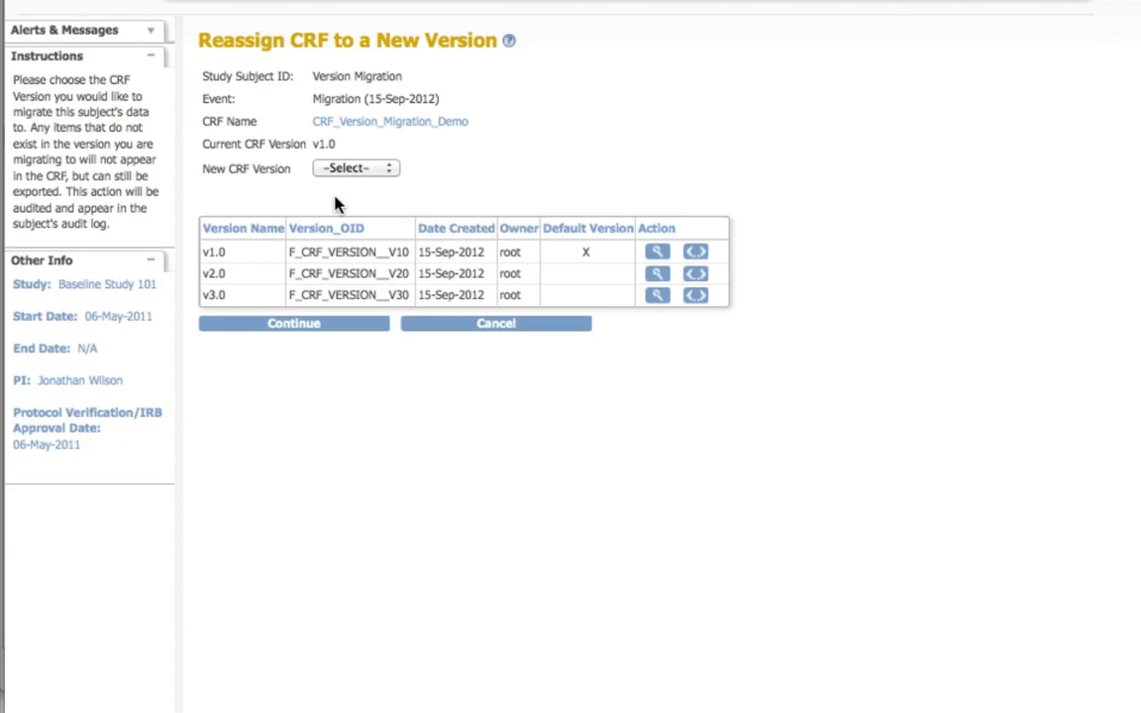
left_click(356, 170)
left_click(358, 202)
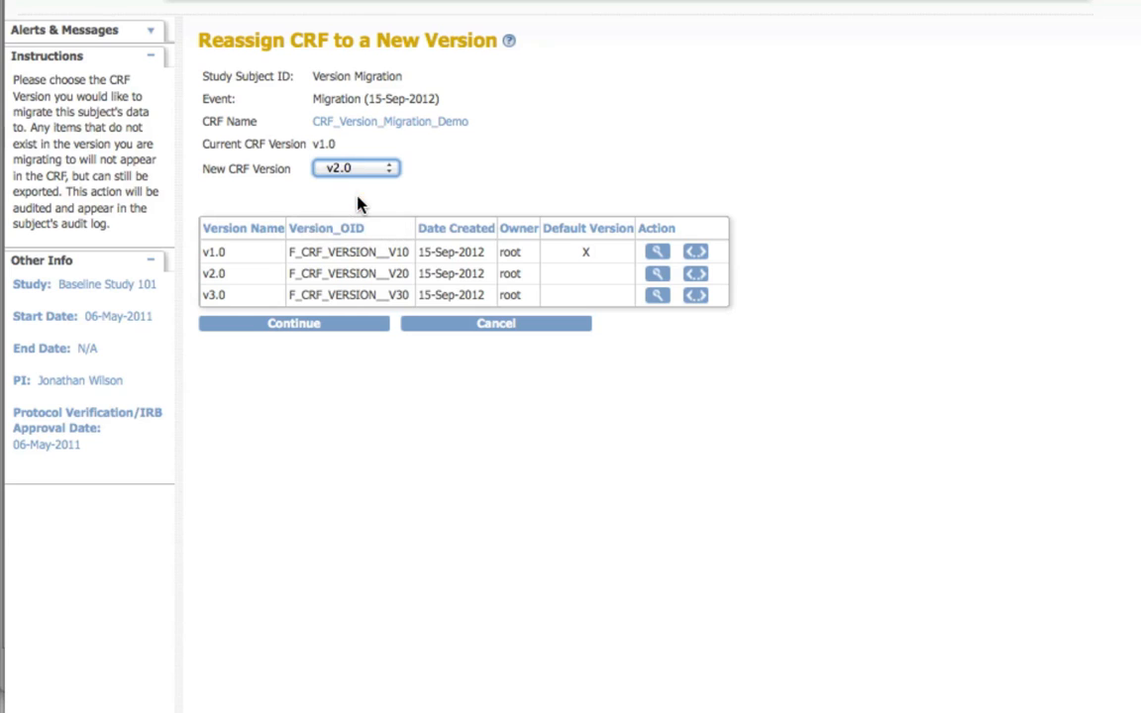
left_click(327, 326)
scroll(466, 329, "down", 3)
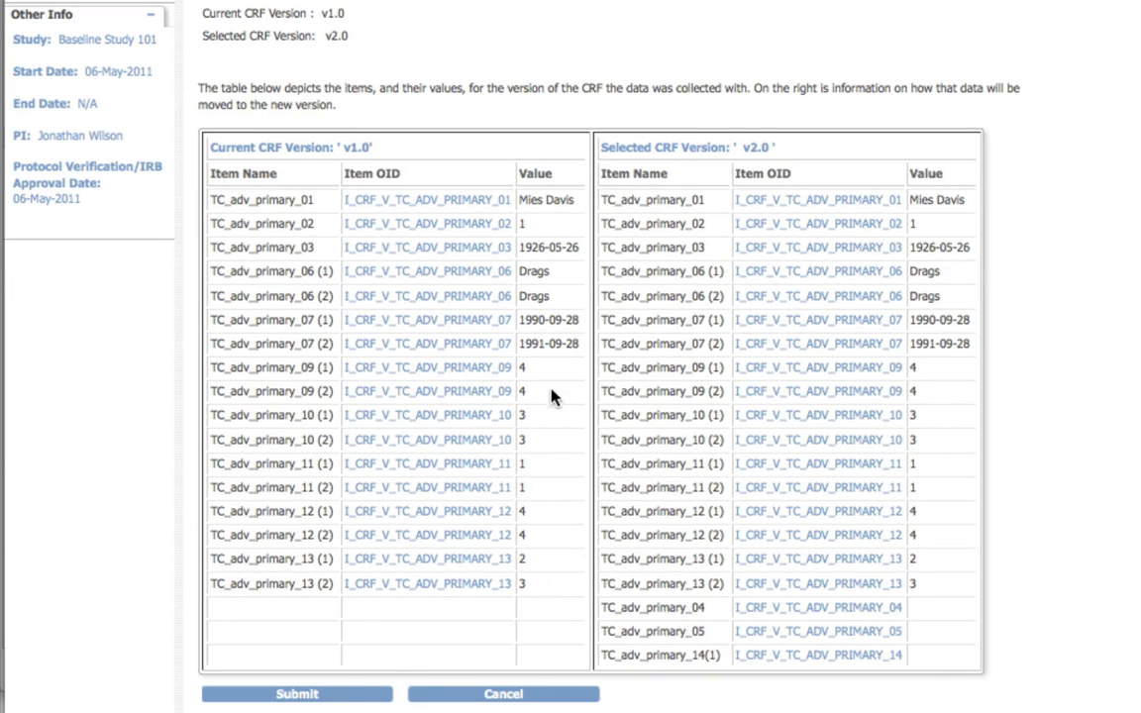
left_click(267, 692)
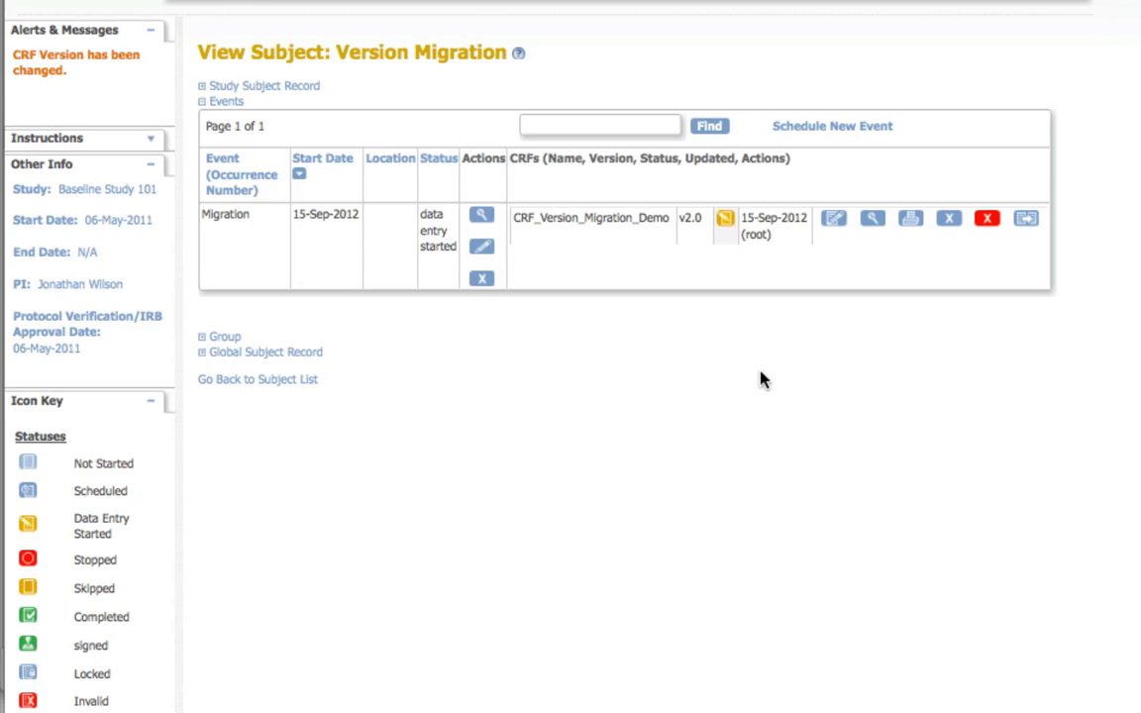
Step: Review the demographics and adverse event rows in the v2.0 form, saving the demographics before exiting
left_click(831, 221)
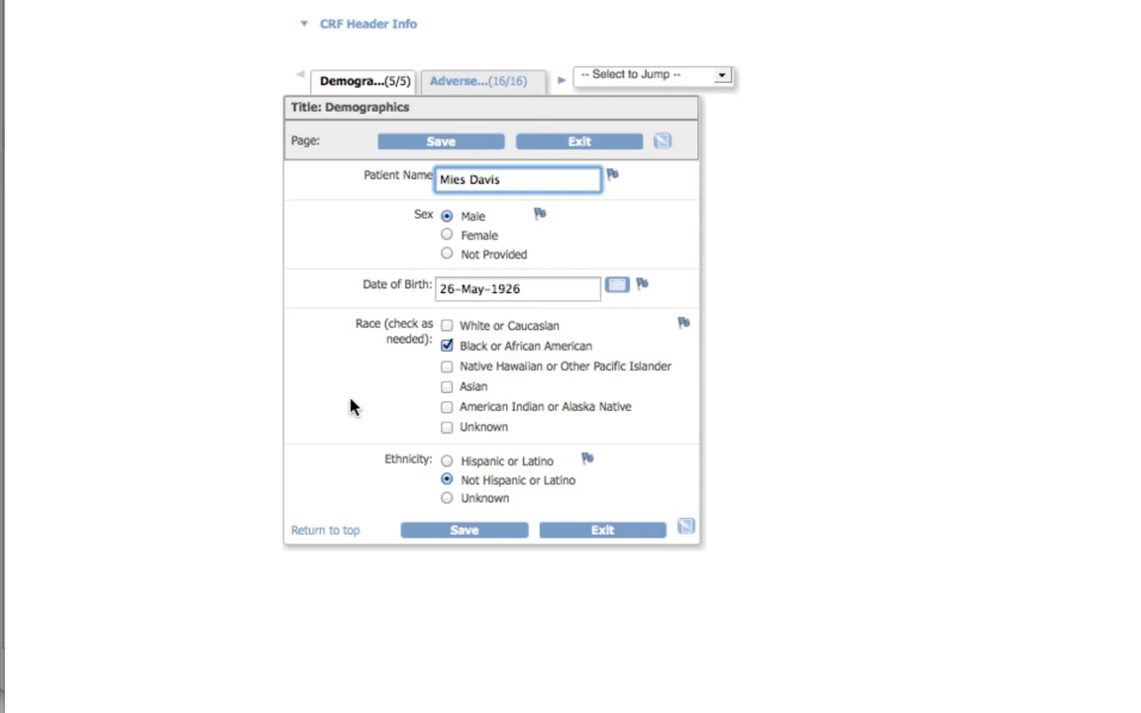
left_click(464, 535)
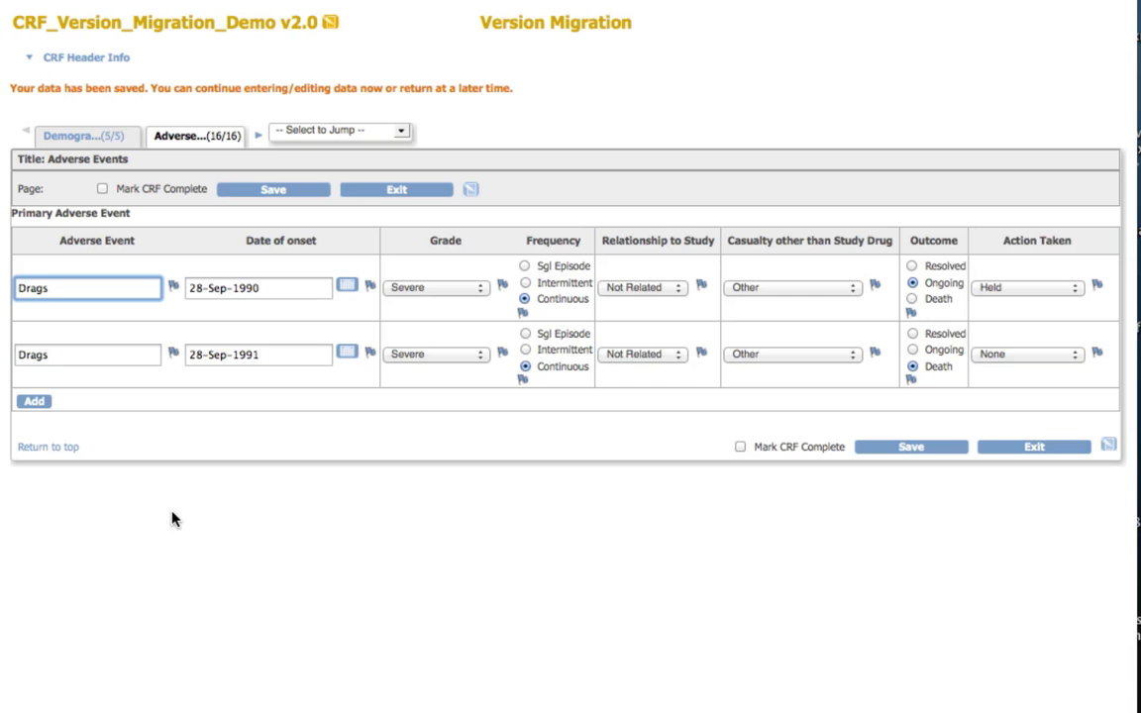
left_click(1042, 448)
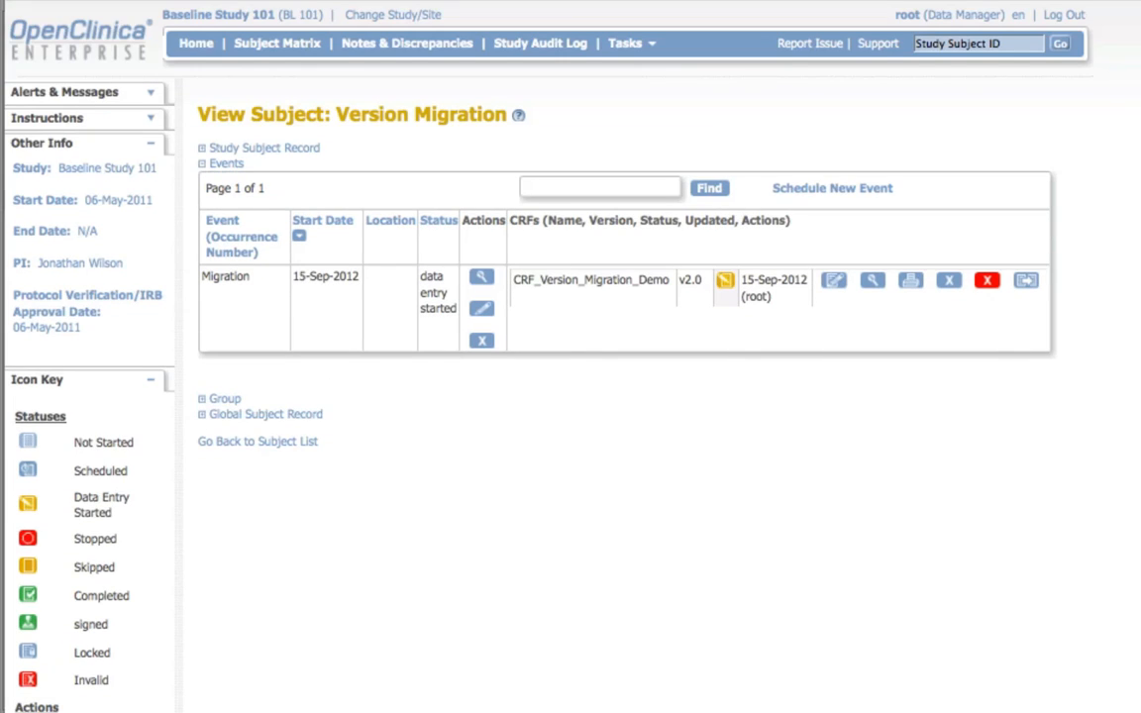
Step: Expand the study subject record and examine the CRF version changes and item value updates in its audit log
left_click(283, 150)
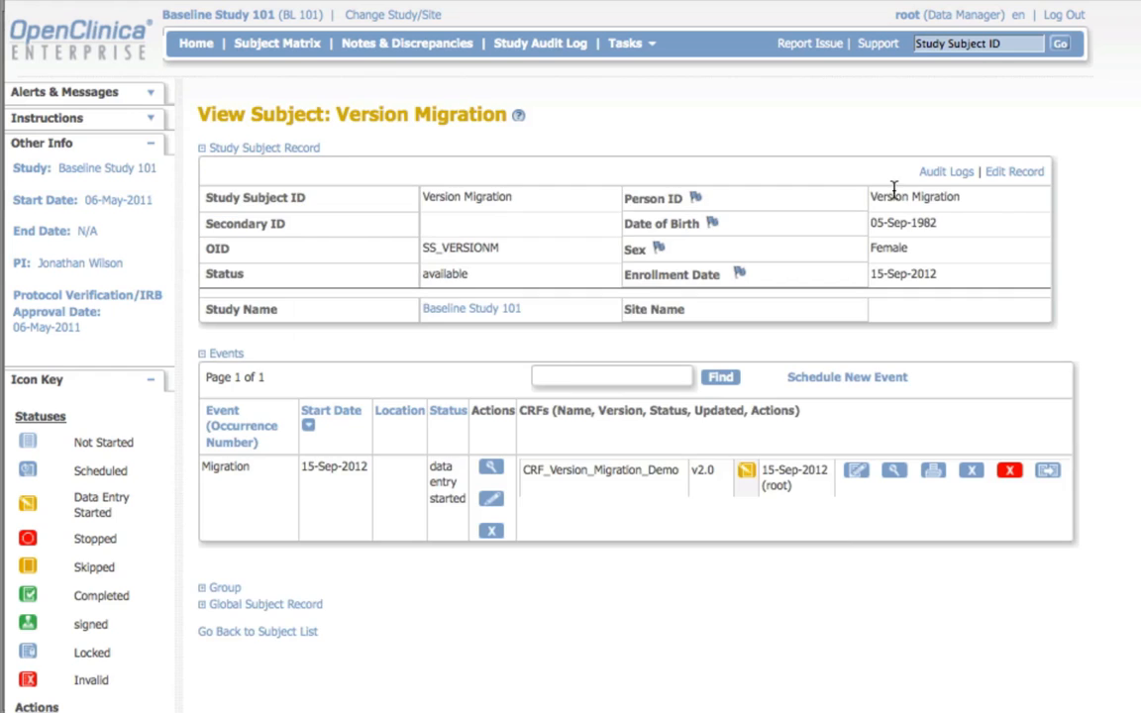
left_click(953, 172)
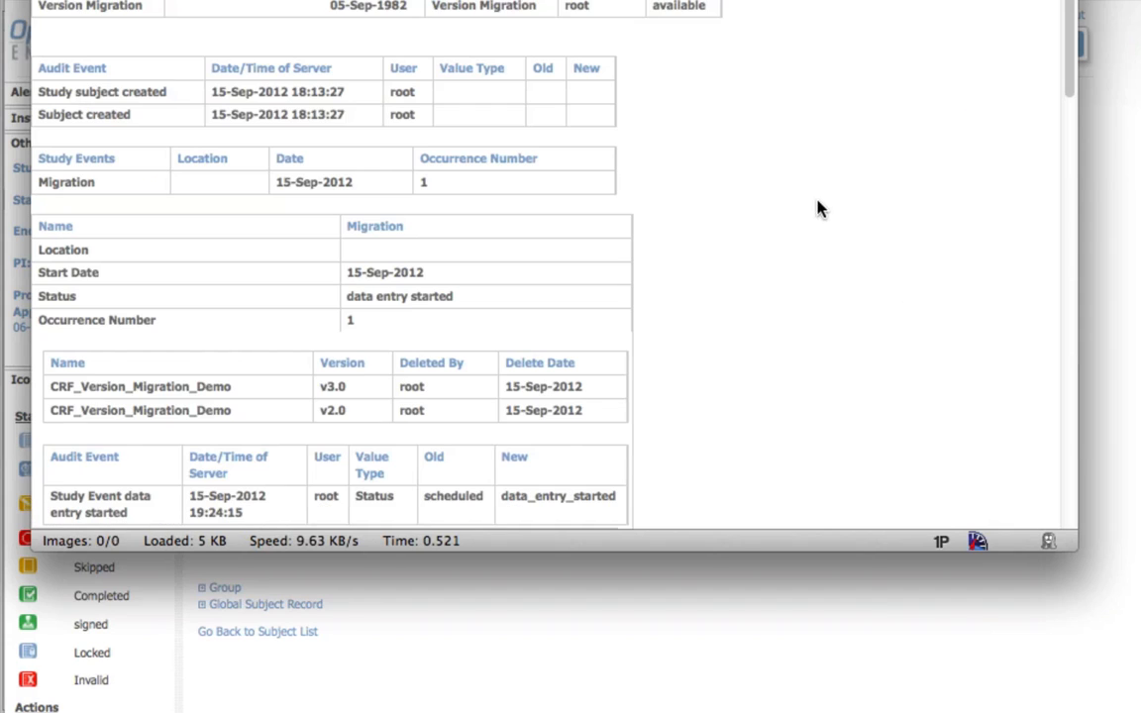
scroll(859, 191, "down", 8)
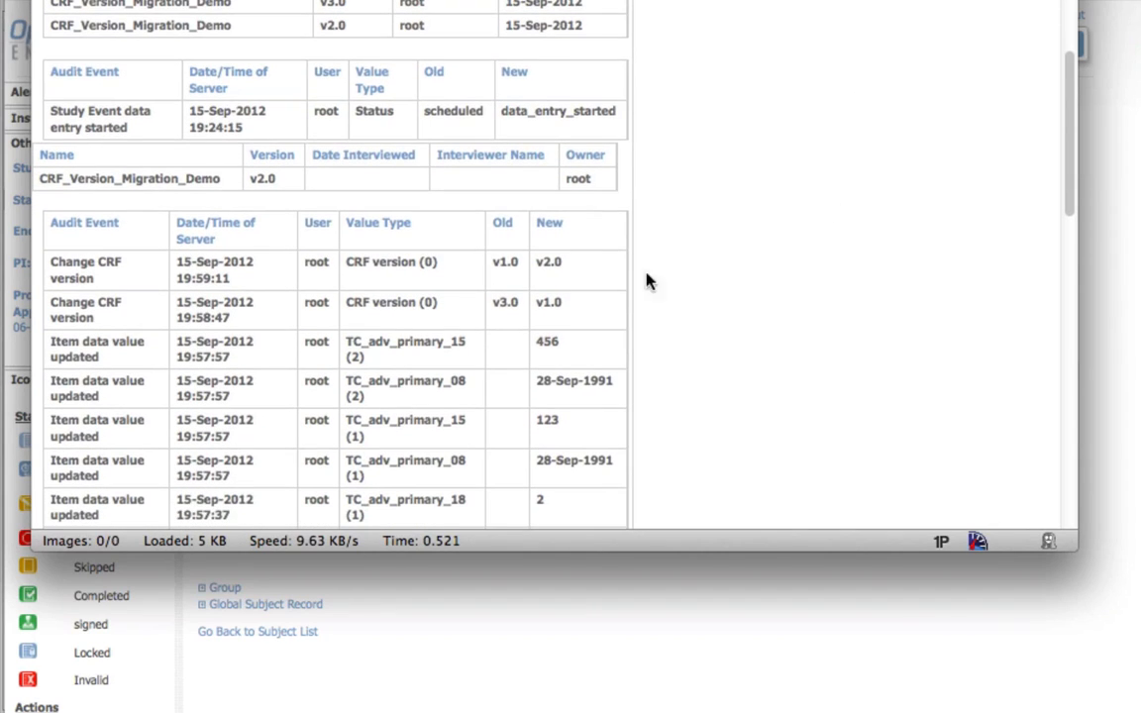
scroll(606, 270, "down", 5)
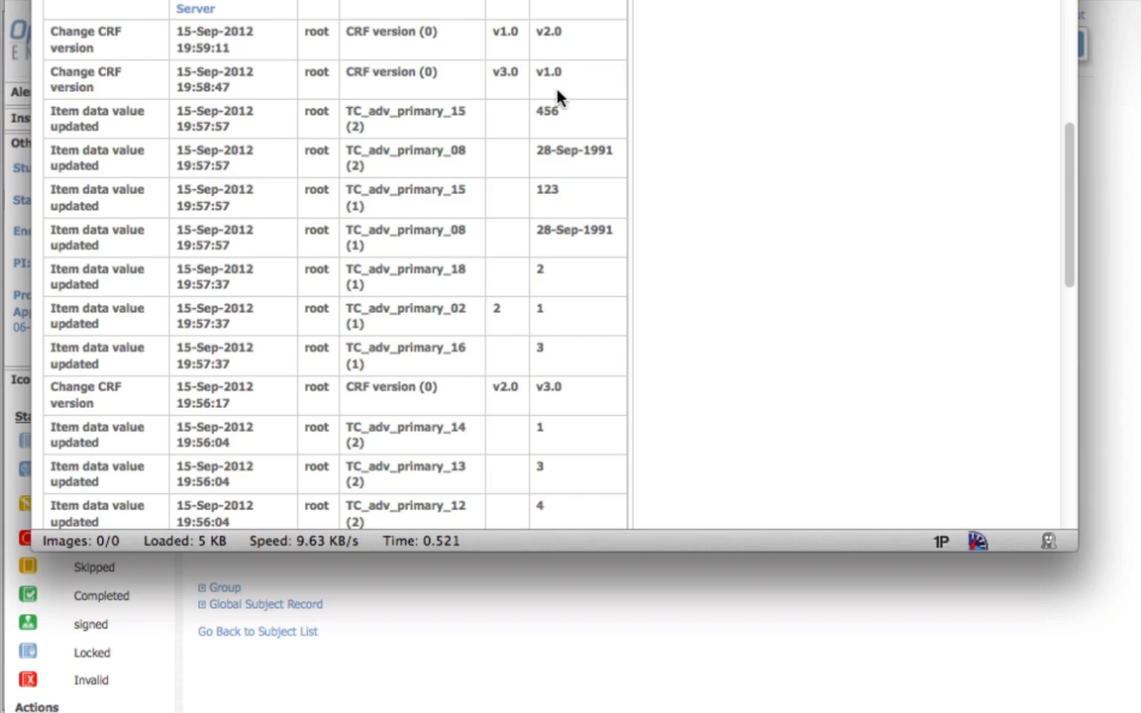
scroll(707, 211, "down", 8)
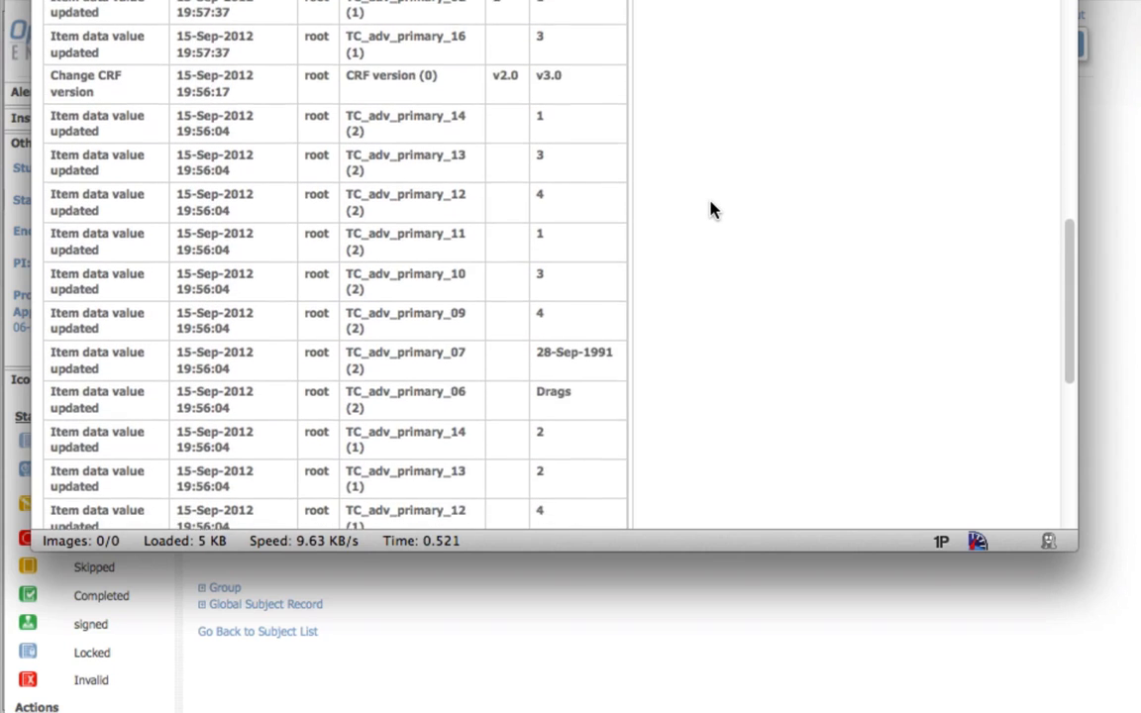
scroll(711, 209, "down", 8)
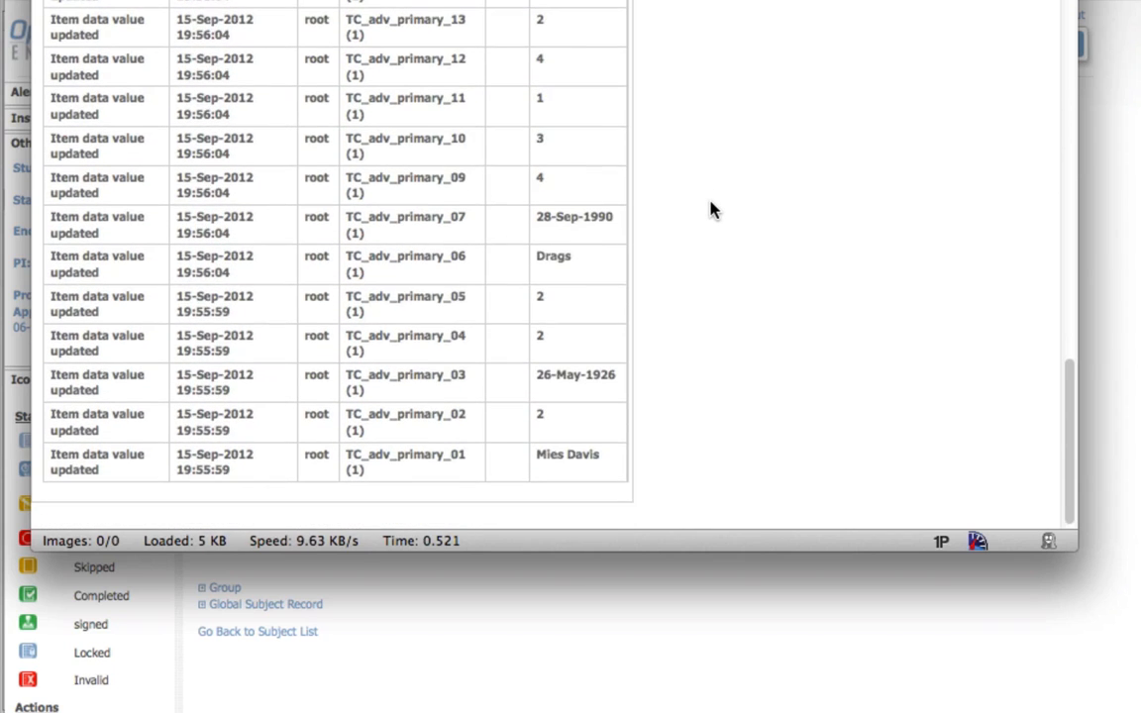
scroll(711, 209, "up", 14)
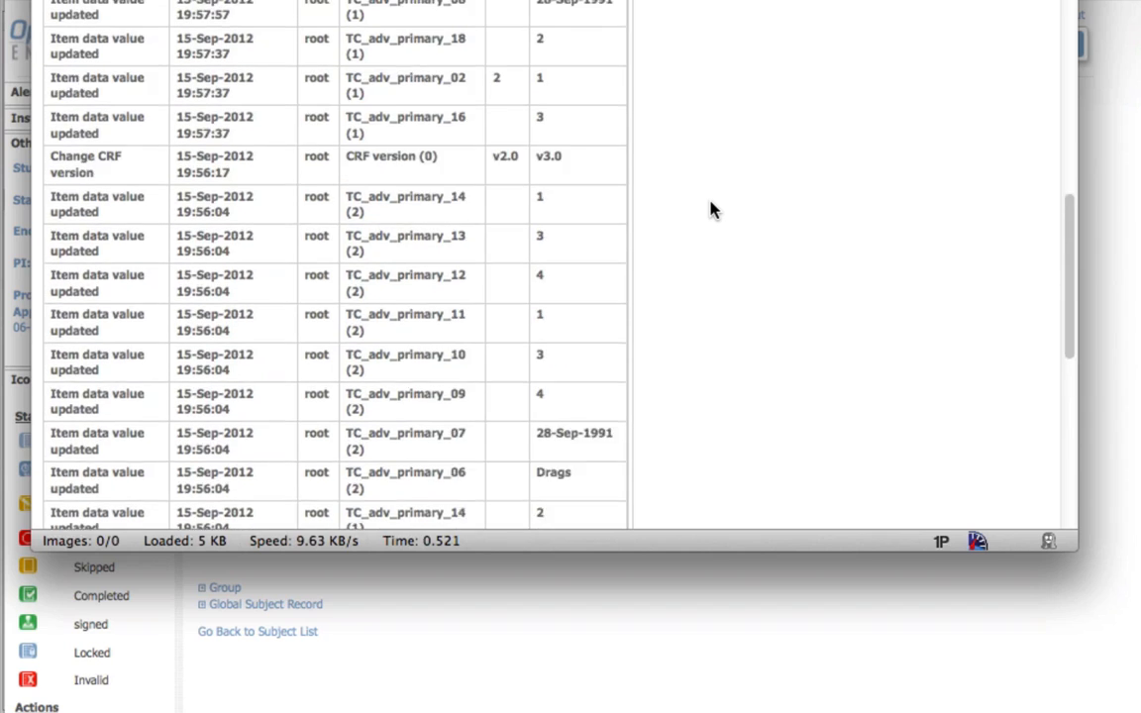
scroll(711, 209, "up", 2)
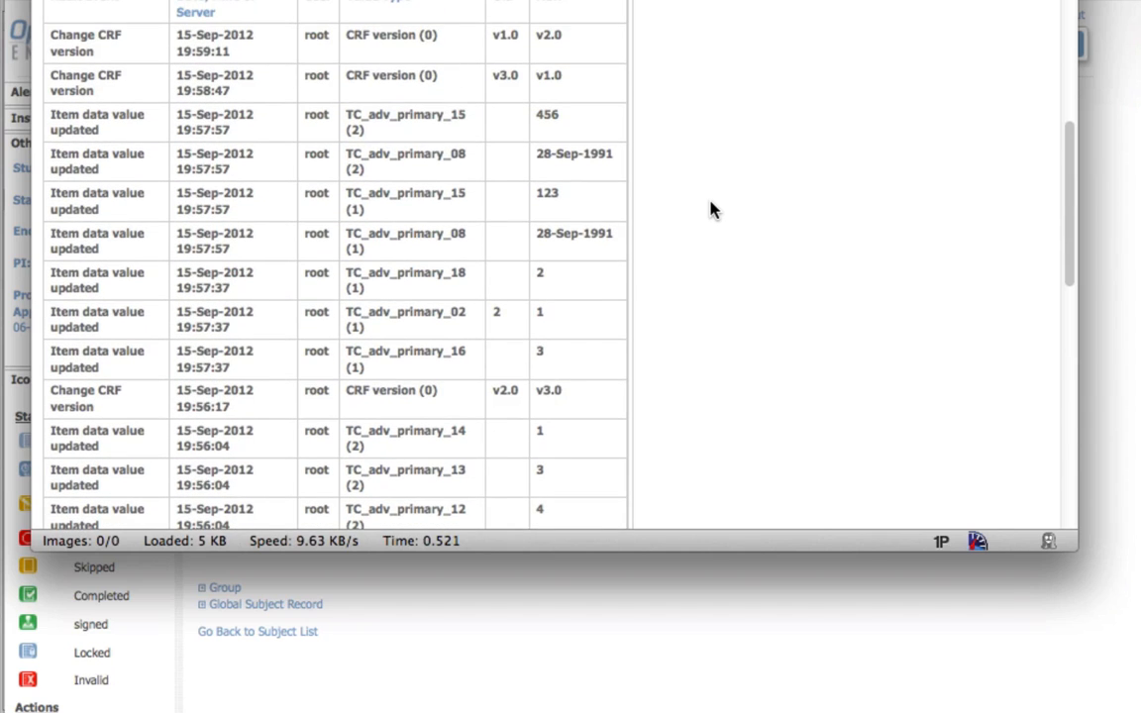
left_click(1132, 490)
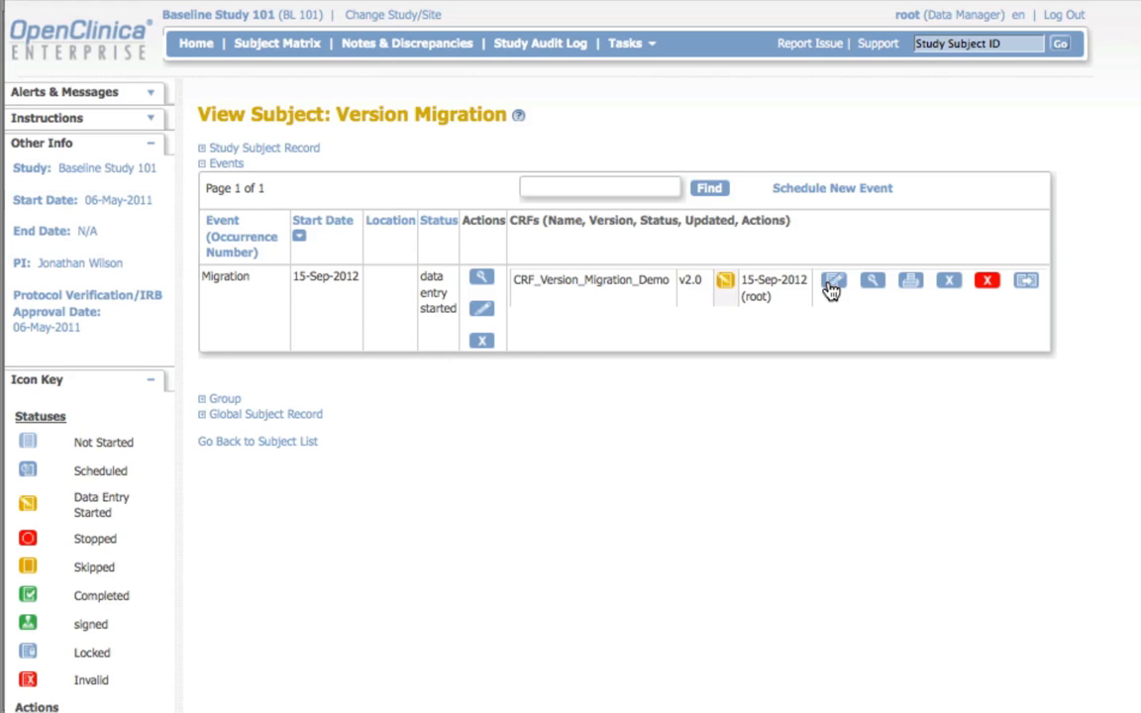
Step: Open the v2.0 CRF for data entry, flag the Race item with a discrepancy note, and exit the form
left_click(831, 285)
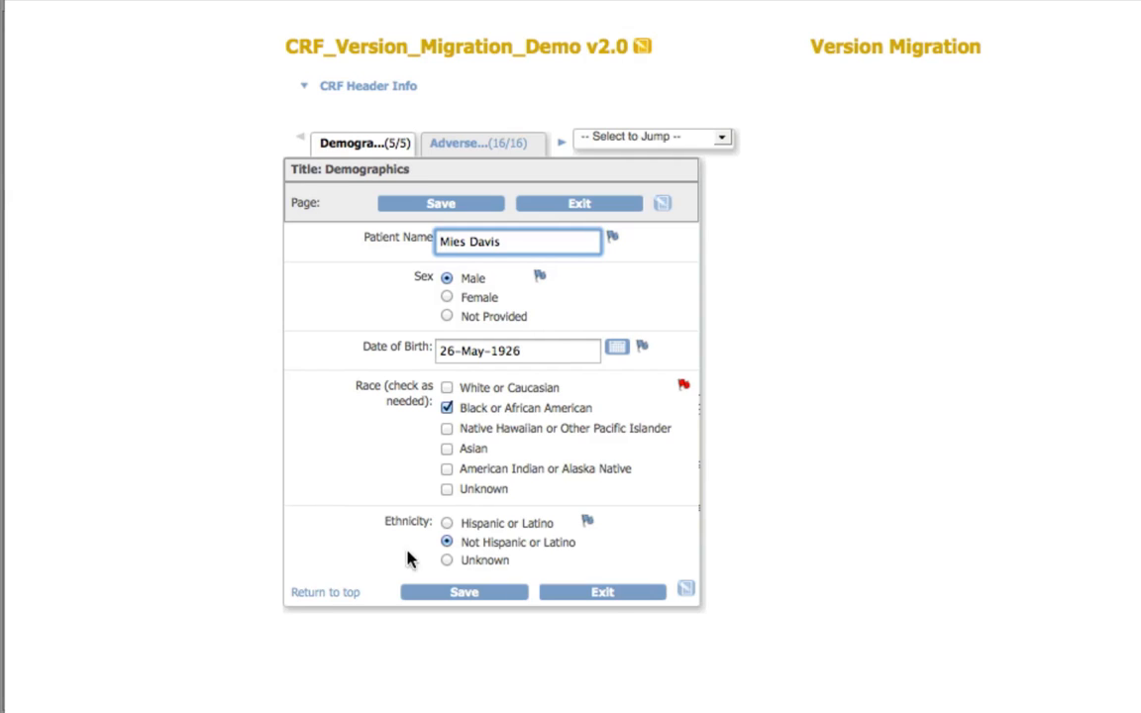
left_click(606, 592)
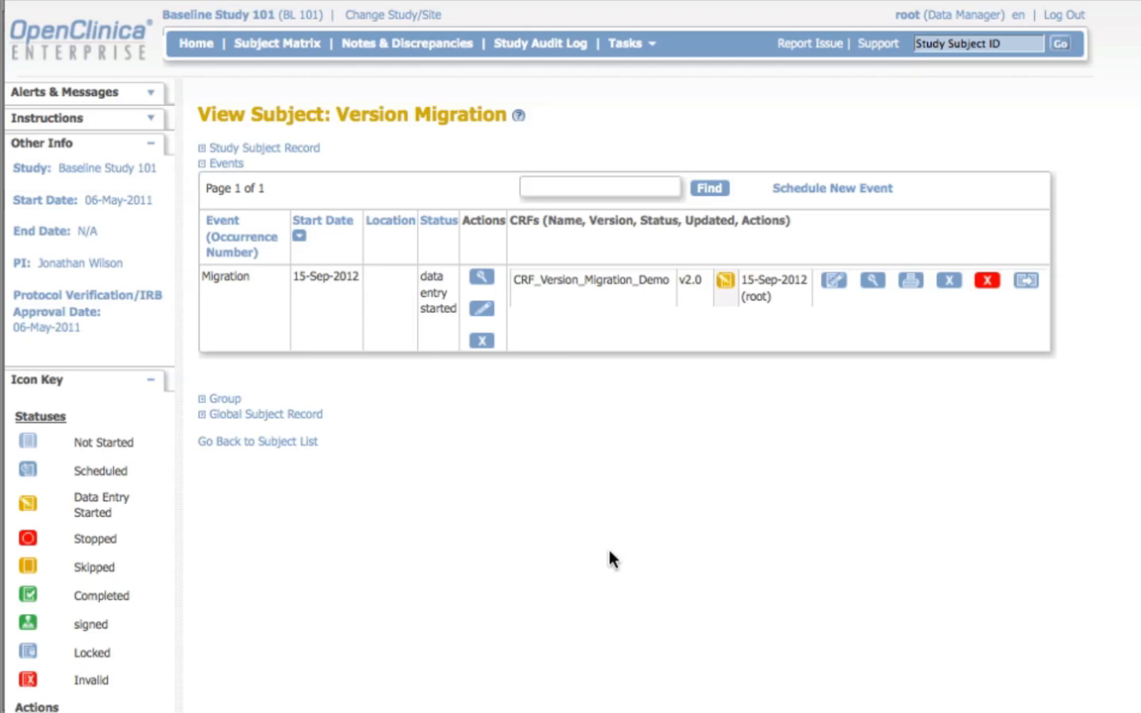
Step: Reassign the CRF from v2.0 back to v1.0, review the item mapping and submit the version change
left_click(1027, 284)
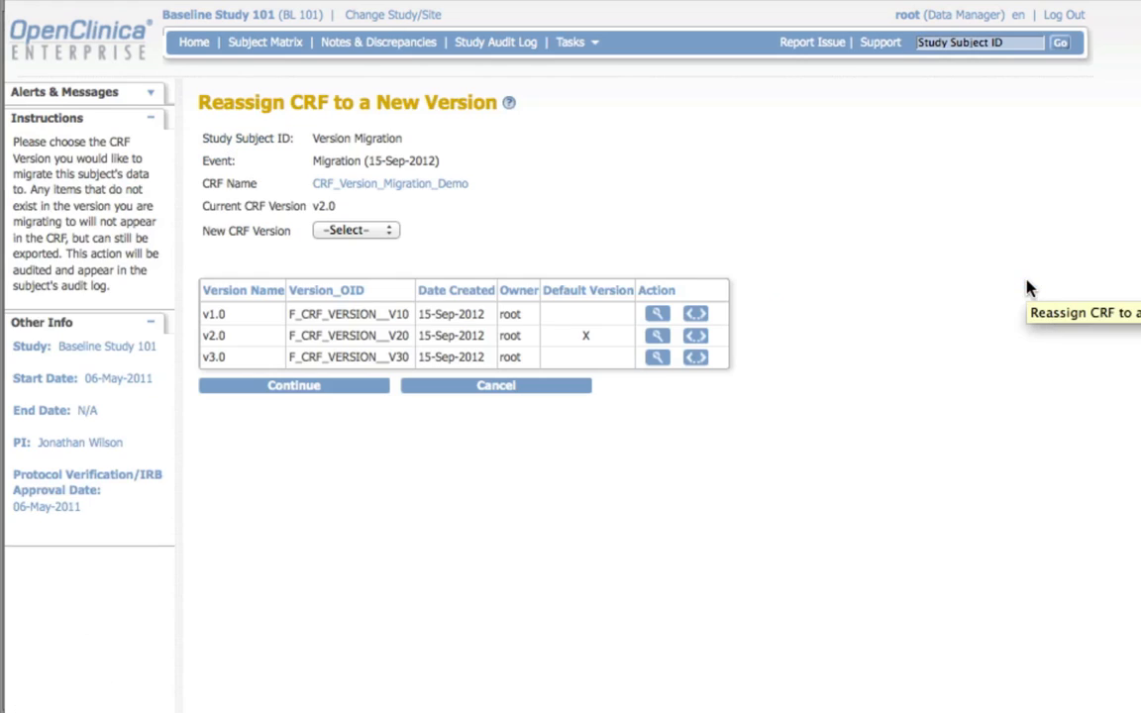
left_click(360, 232)
left_click(362, 267)
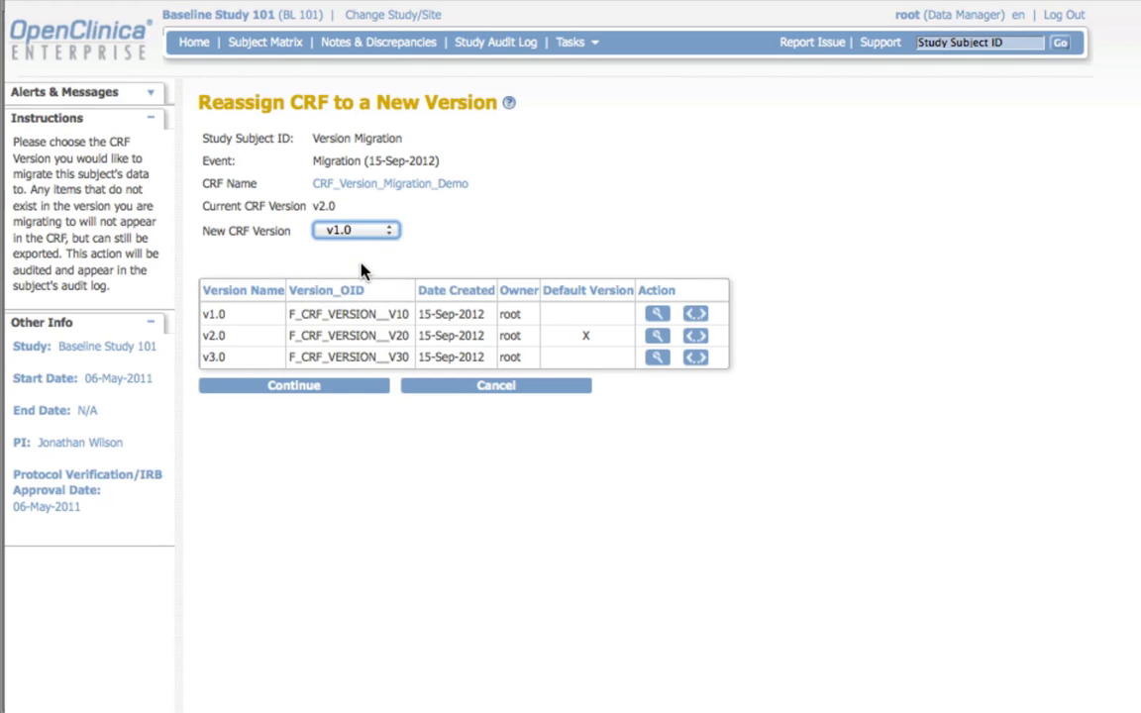
left_click(331, 387)
scroll(859, 349, "down", 5)
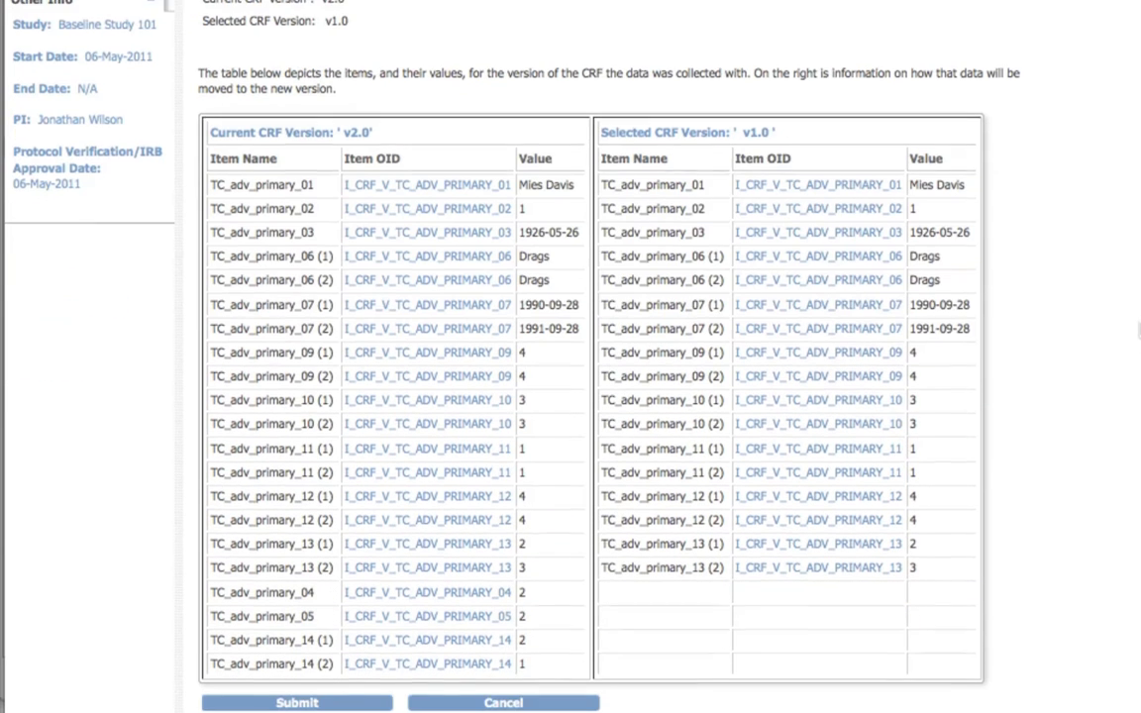
left_click(297, 701)
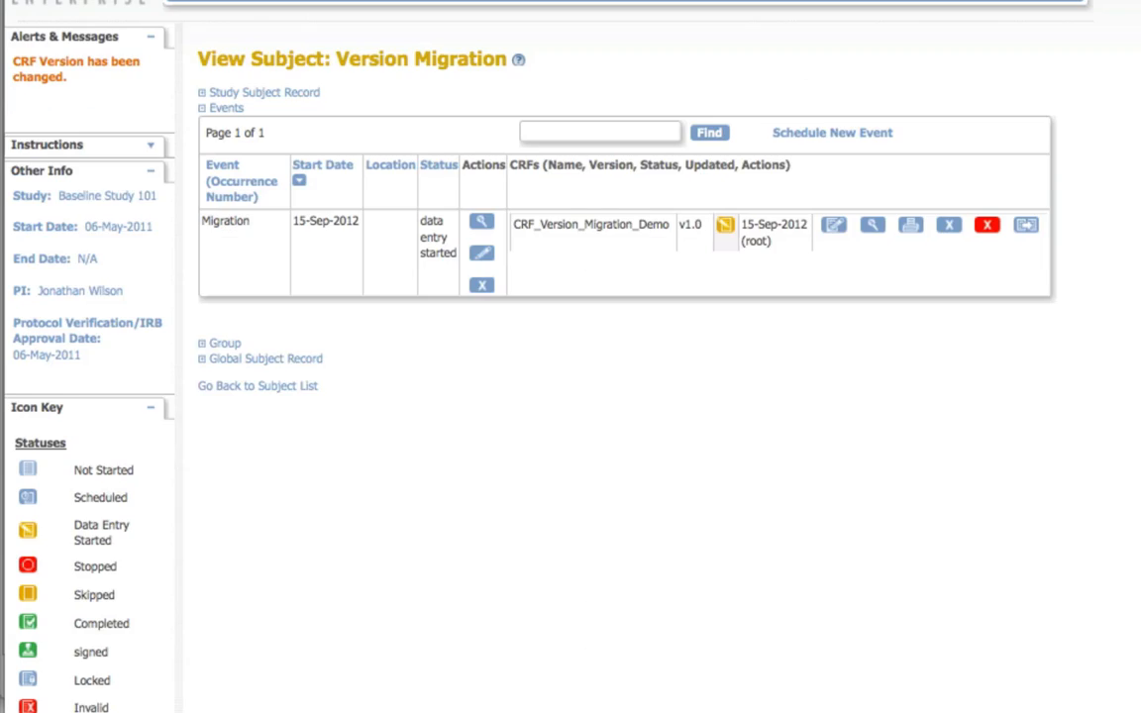
Step: Open the v1.0 CRF for data entry, check its Demographics section, and exit the form
left_click(835, 285)
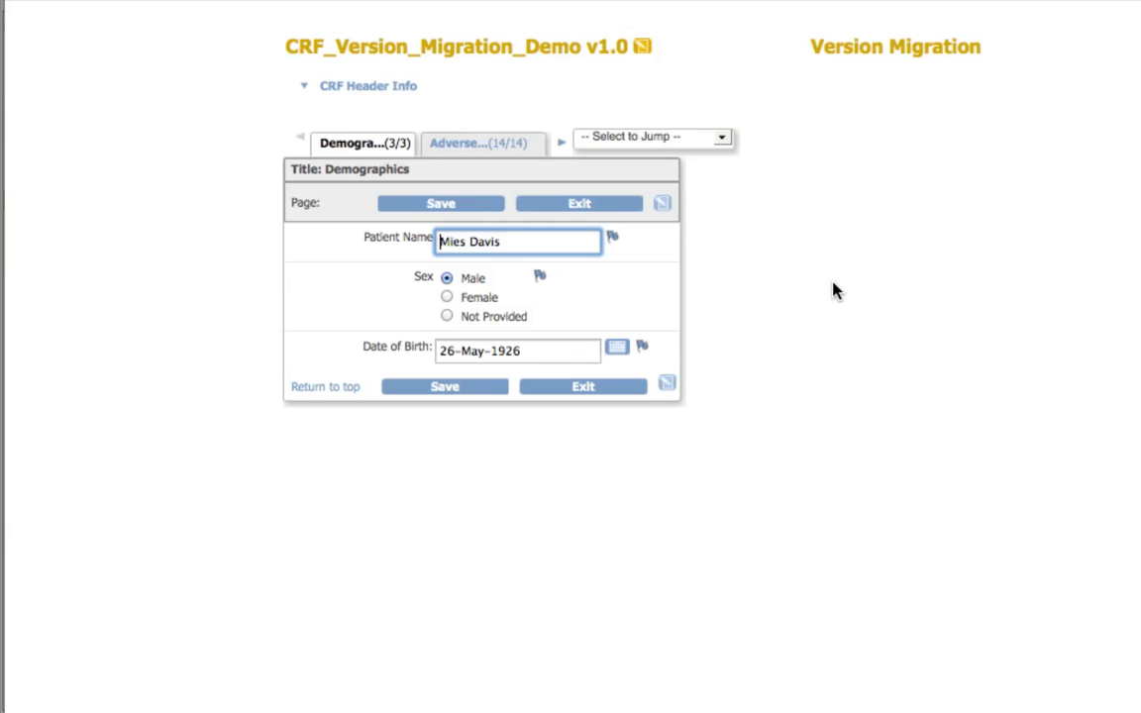
left_click(590, 392)
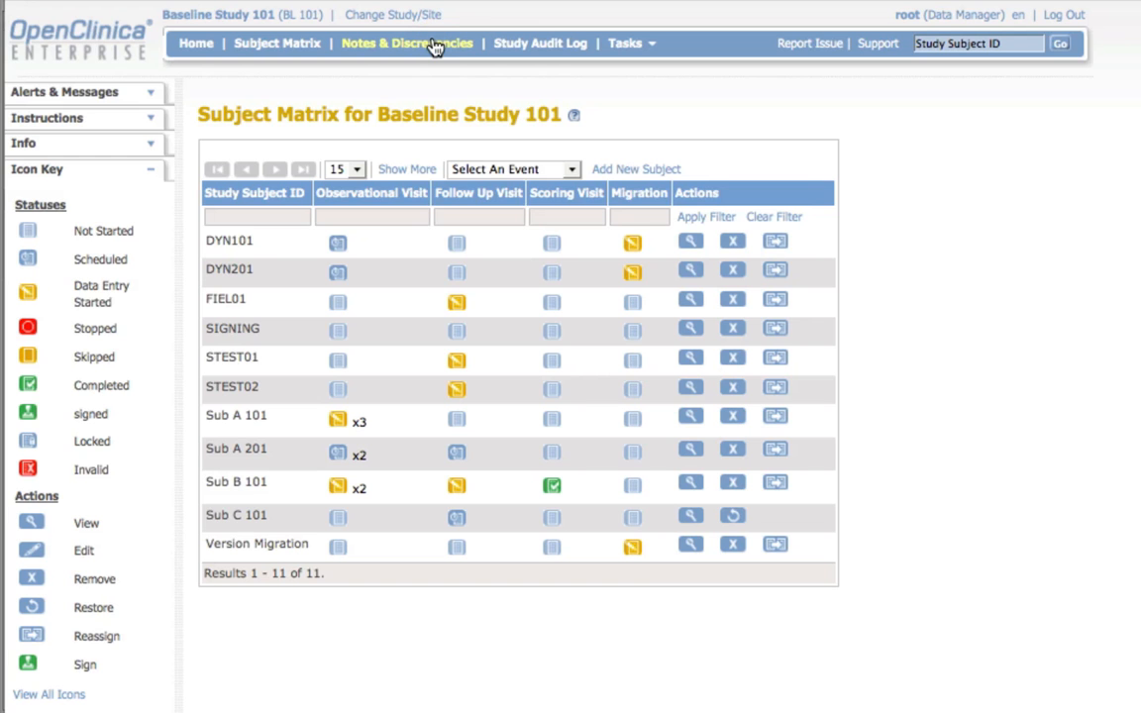
Step: Filter the study's notes and discrepancies to 0 days open, showing 50 per page, and examine the Version Migration subject's note and description
left_click(433, 43)
left_click(343, 353)
left_click(315, 367)
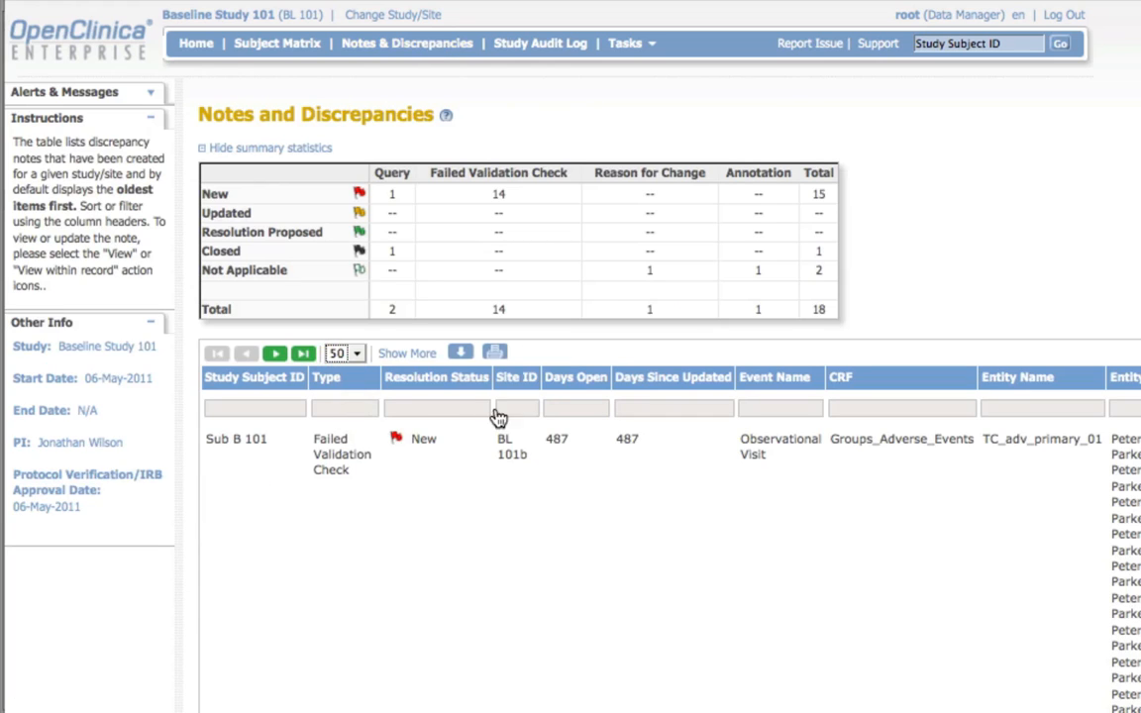
left_click(575, 408)
type("0")
key("Return")
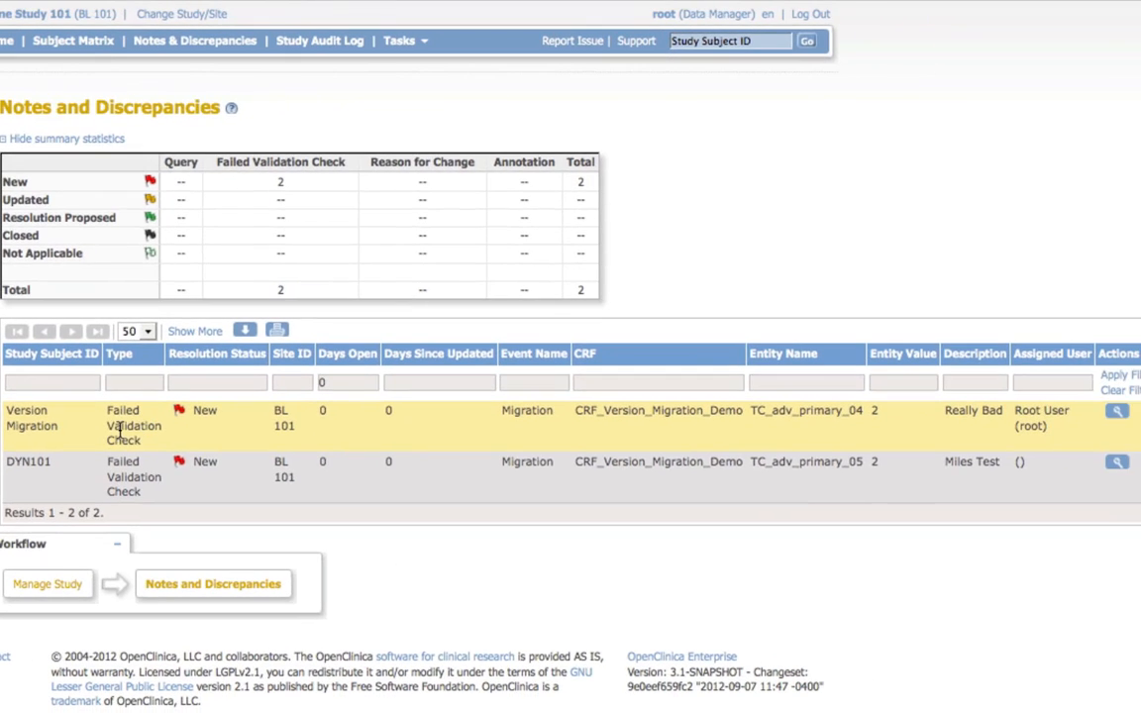
triple_click(20, 425)
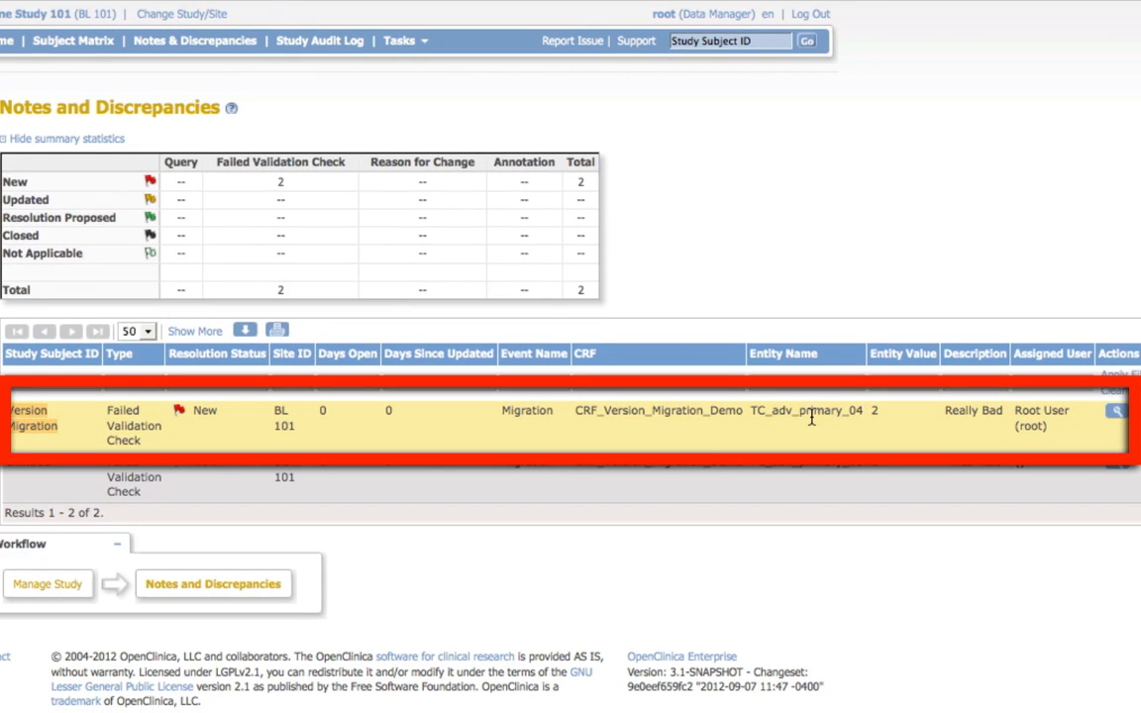
triple_click(961, 410)
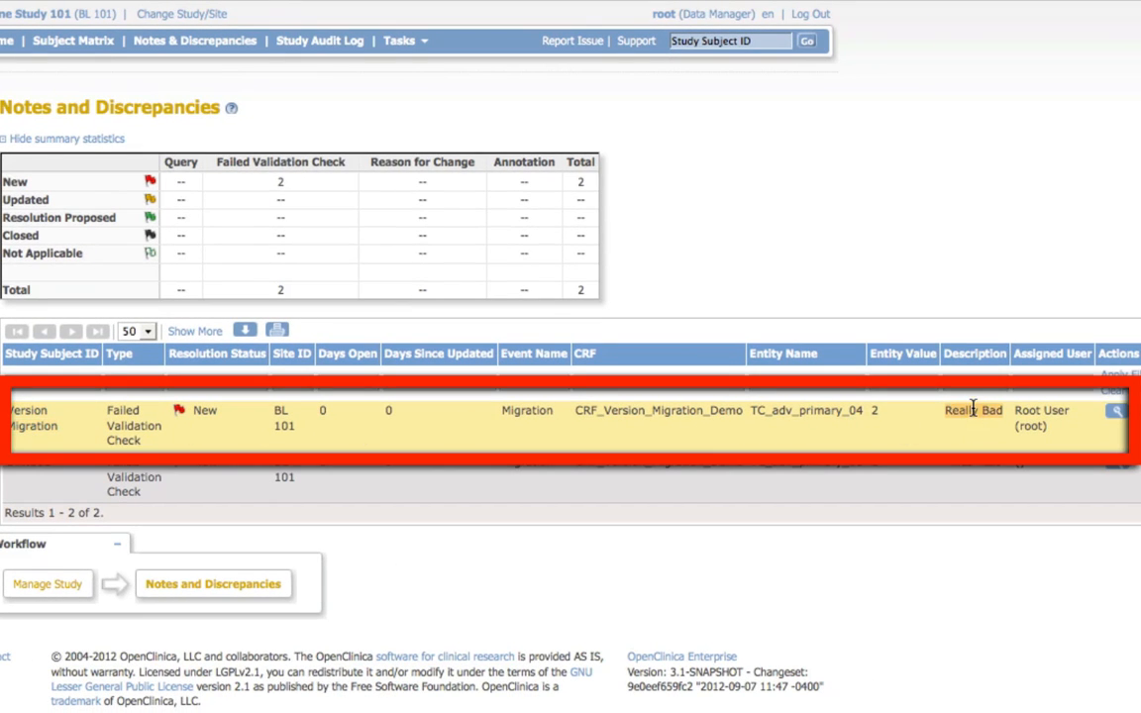